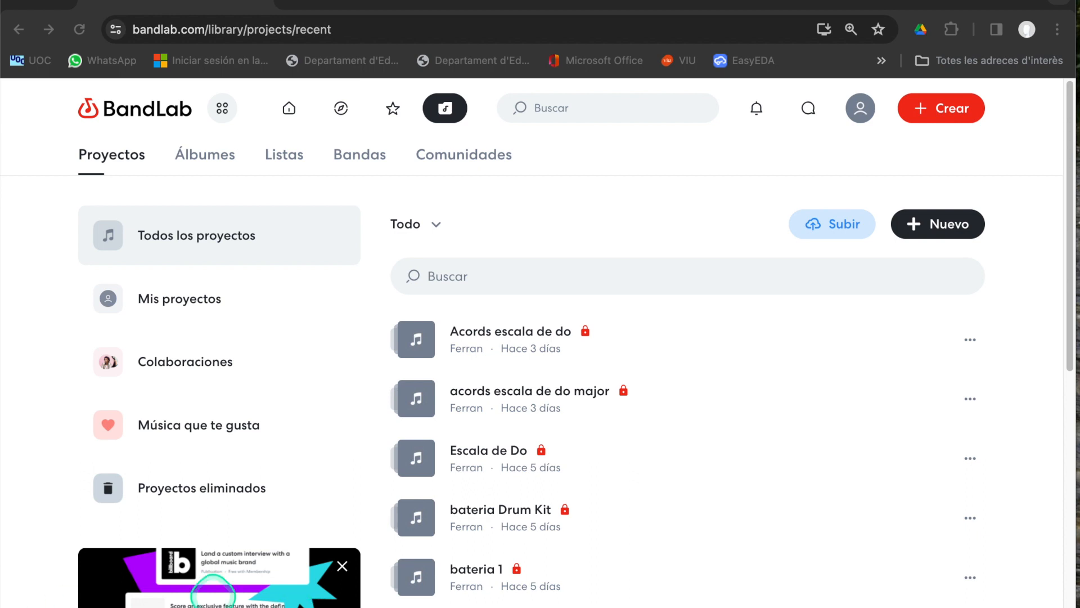
Create a new project with a drum machine track and set its drum kit to 909
{"action": "left_click", "coordinate": [922, 112]}
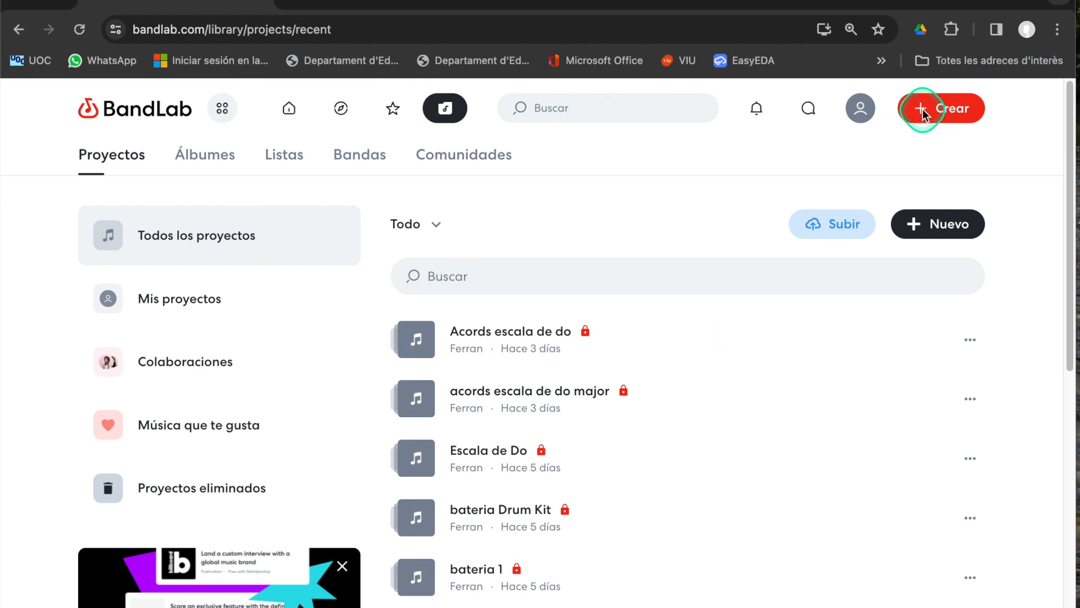
{"action": "left_click", "coordinate": [853, 204]}
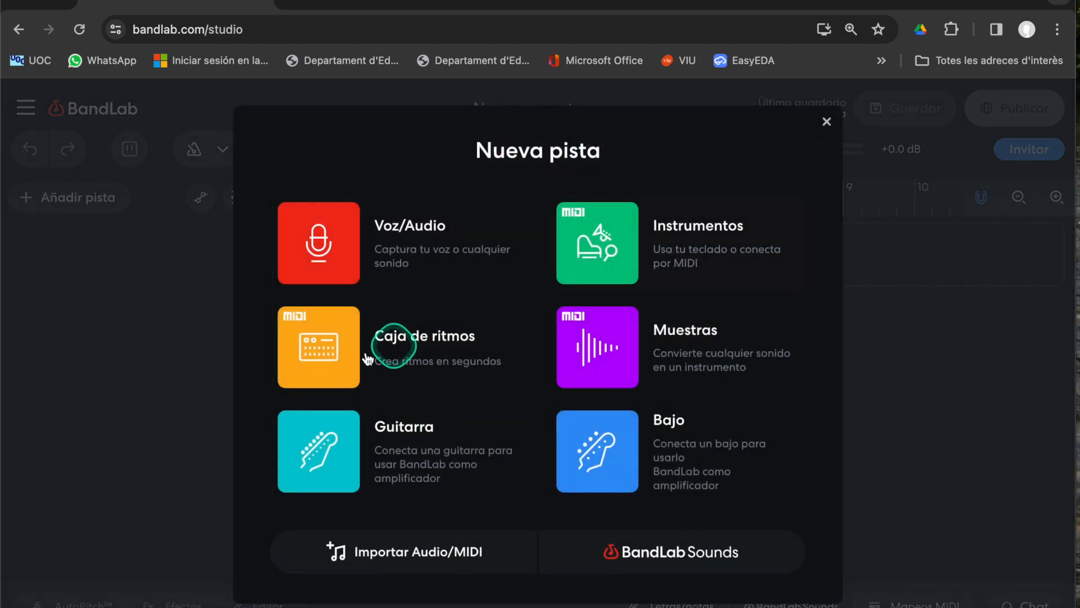
{"action": "left_click", "coordinate": [319, 351]}
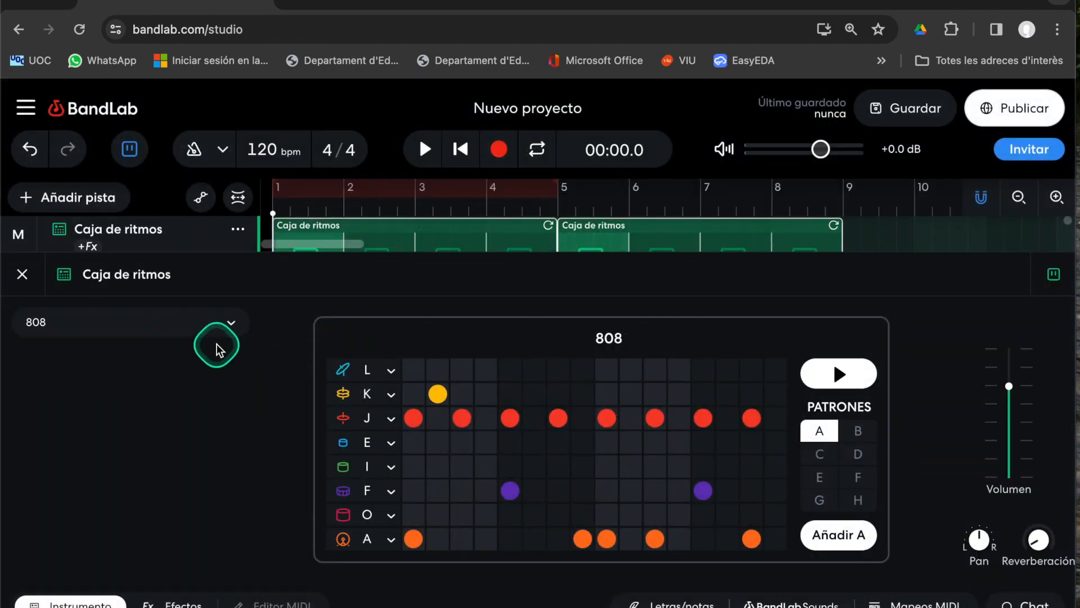
{"action": "left_click", "coordinate": [231, 330]}
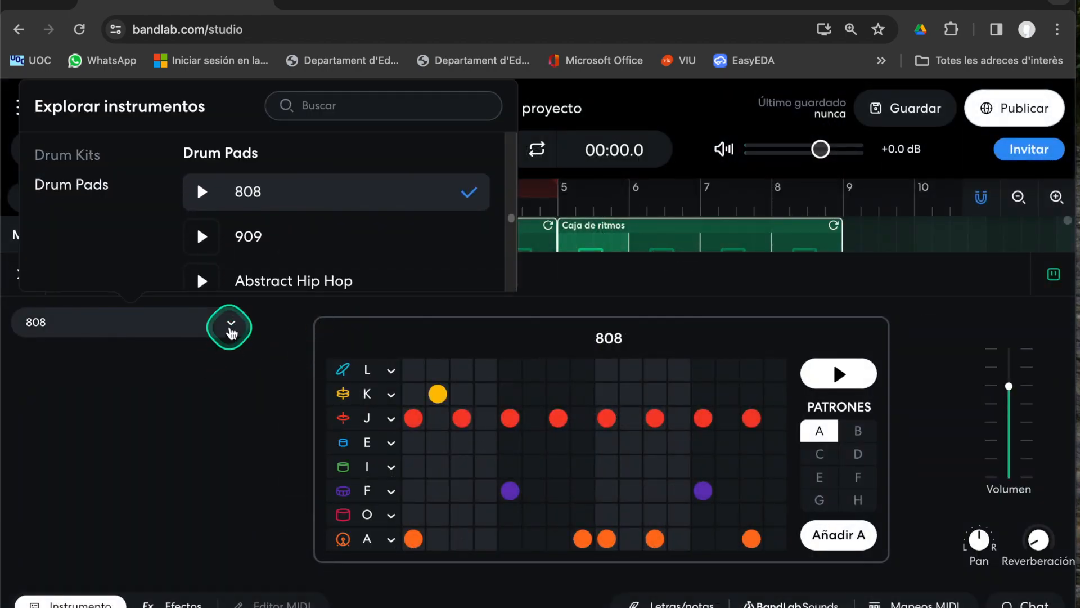
{"action": "left_click", "coordinate": [294, 233]}
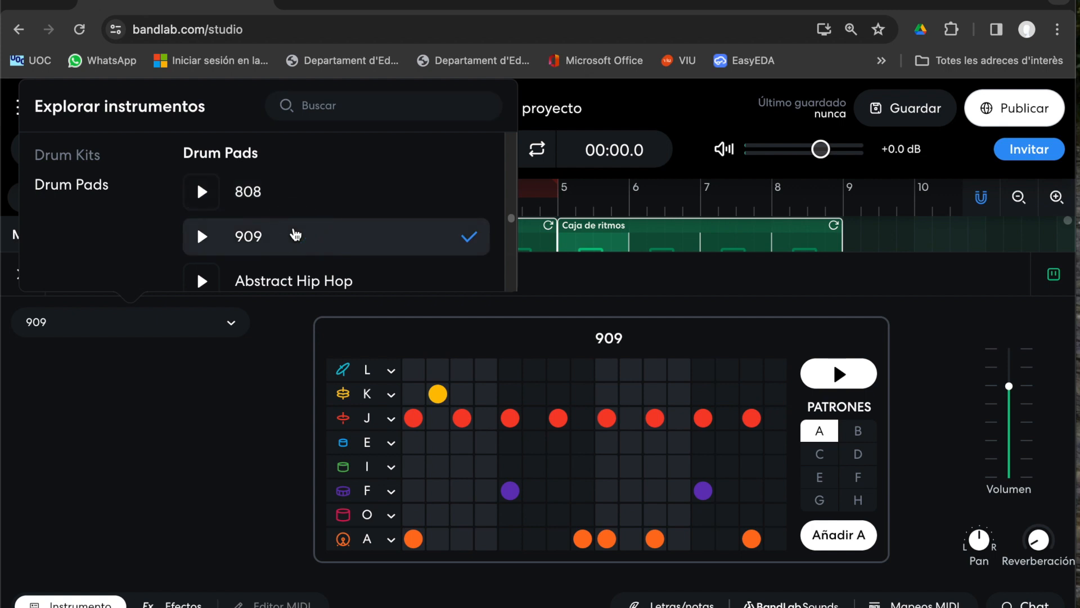
In pattern A, remove the row K hit and, in row A, add hits at steps 3 and 7 and remove the one at step 8
{"action": "left_click", "coordinate": [446, 396]}
{"action": "left_click", "coordinate": [458, 533]}
{"action": "left_click", "coordinate": [559, 534]}
{"action": "left_click", "coordinate": [580, 535]}
Preview drum pattern A, stop playback and close the drum machine editor
{"action": "left_click", "coordinate": [824, 376]}
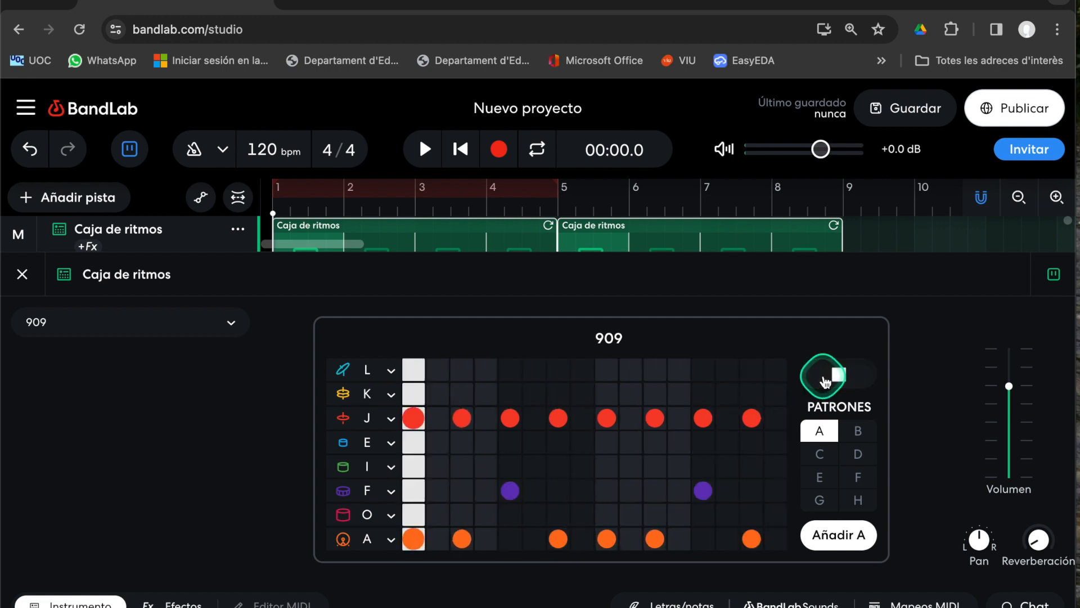
{"action": "left_click", "coordinate": [834, 380]}
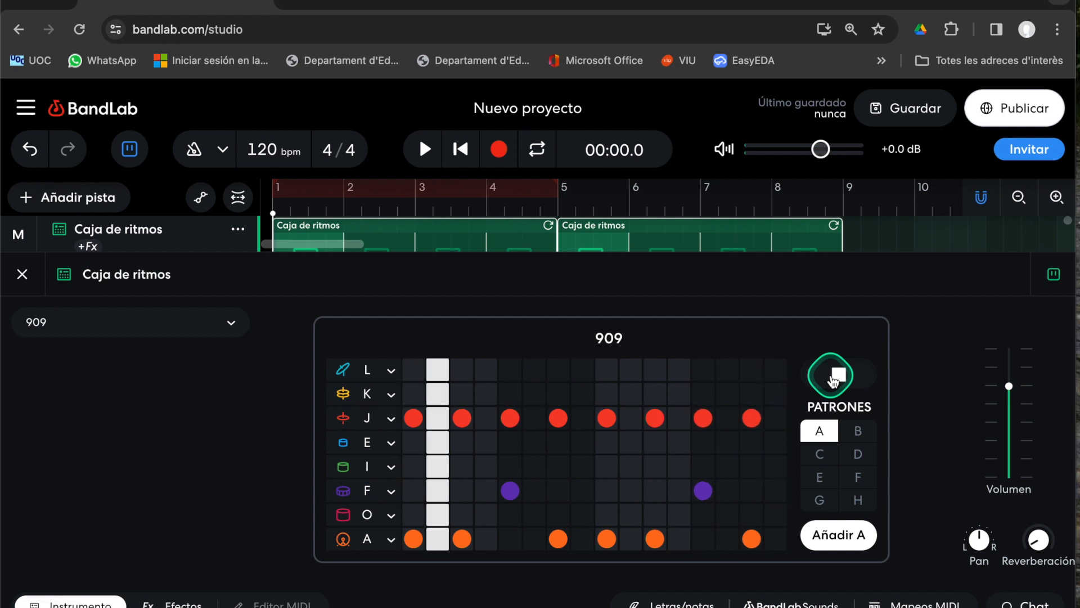
{"action": "left_click", "coordinate": [830, 381]}
{"action": "left_click", "coordinate": [23, 273]}
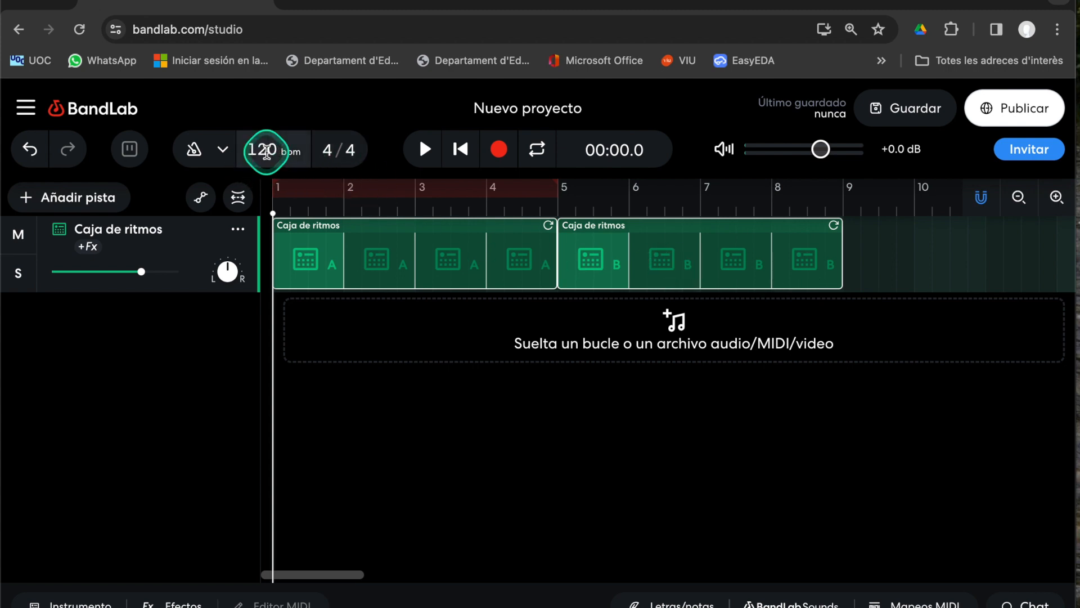
Set the project tempo to 80 bpm and turn on the metronome
{"action": "left_click", "coordinate": [266, 152]}
{"action": "key", "text": "BackSpace"}
{"action": "key", "text": "BackSpace"}
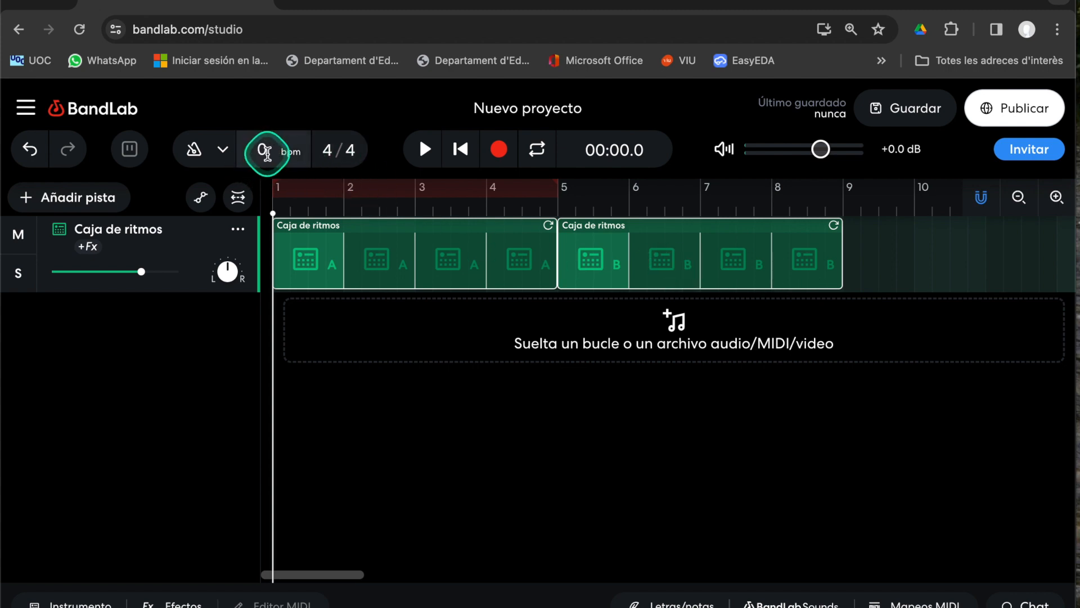
{"action": "type", "text": "8"}
{"action": "key", "text": "Return"}
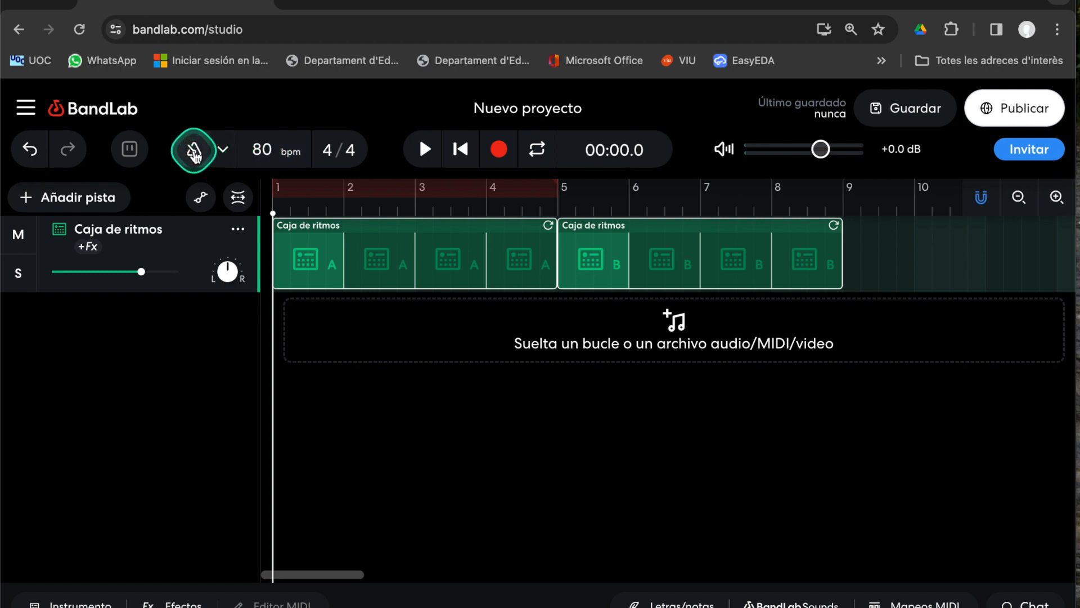
{"action": "left_click", "coordinate": [195, 156]}
Delete the pattern B drum region in bars 5 to 8 and enable looping over bars 1 to 4
{"action": "left_click", "coordinate": [883, 255]}
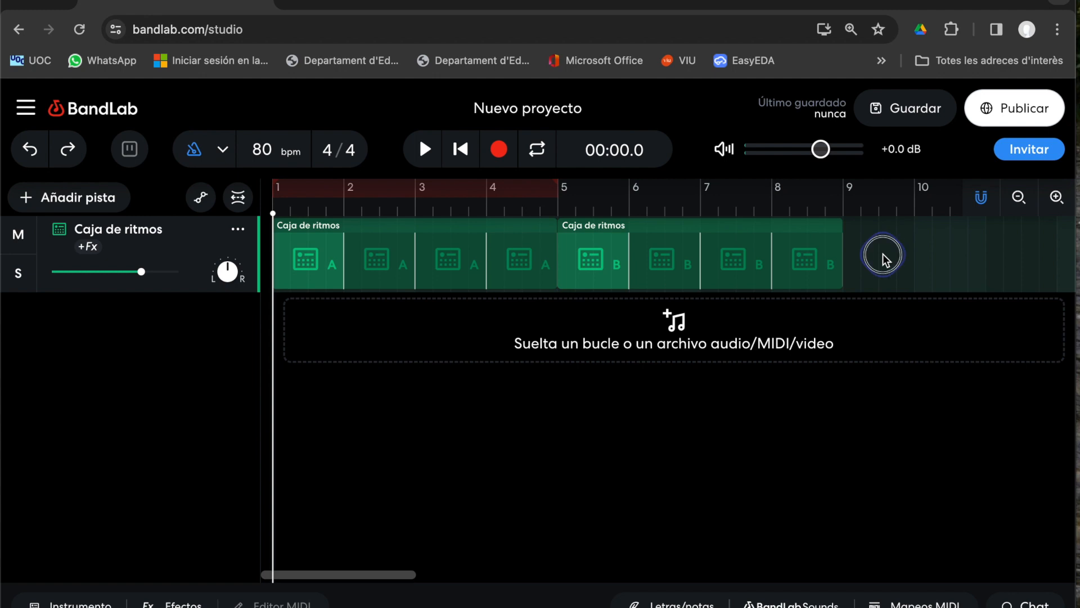
{"action": "left_click", "coordinate": [677, 258]}
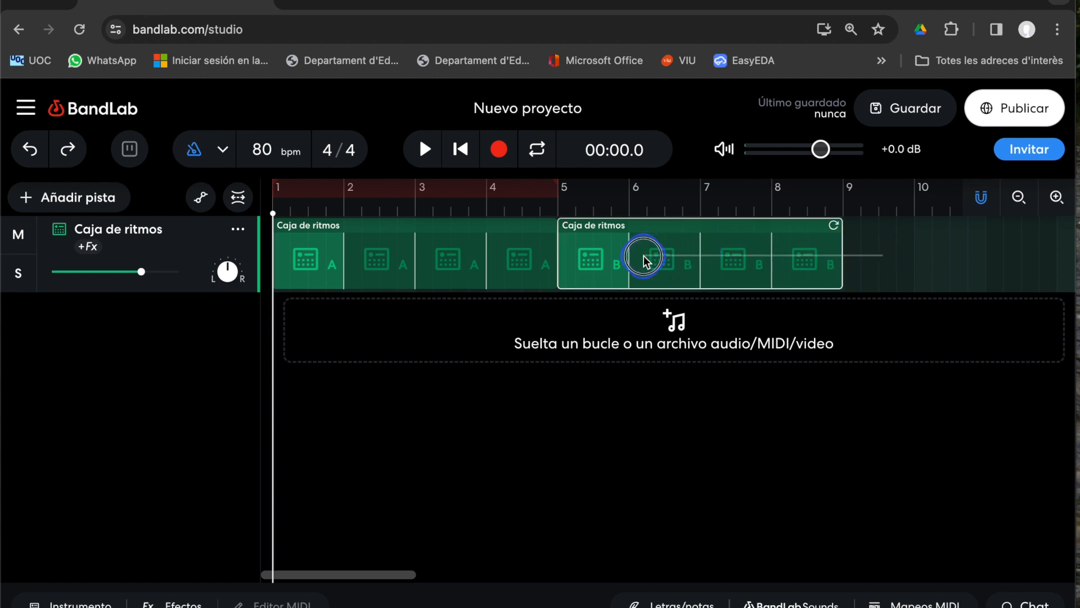
{"action": "key", "text": "Delete"}
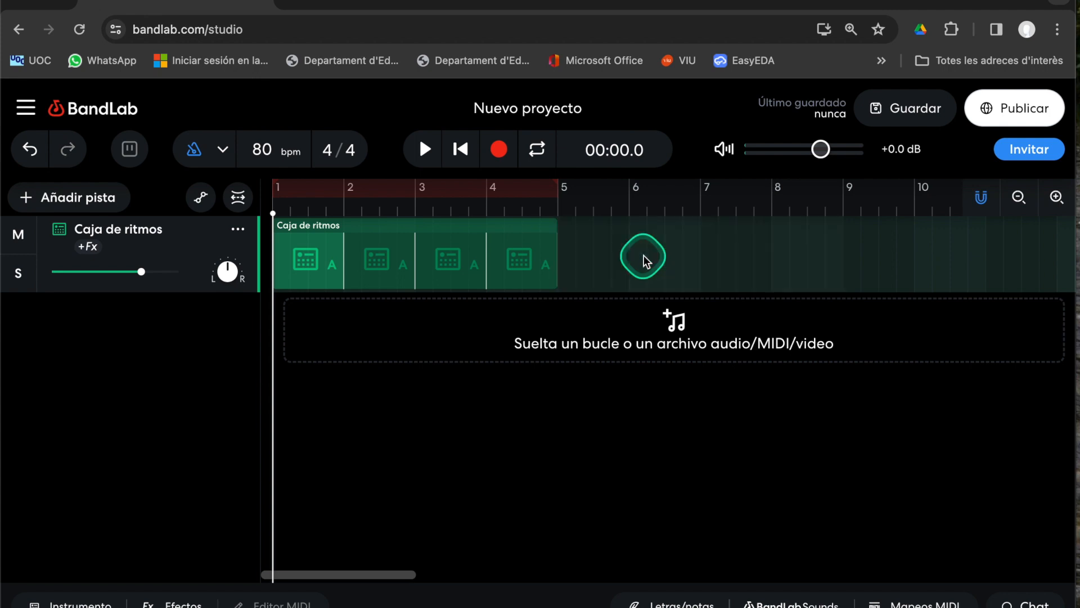
{"action": "left_click", "coordinate": [366, 194]}
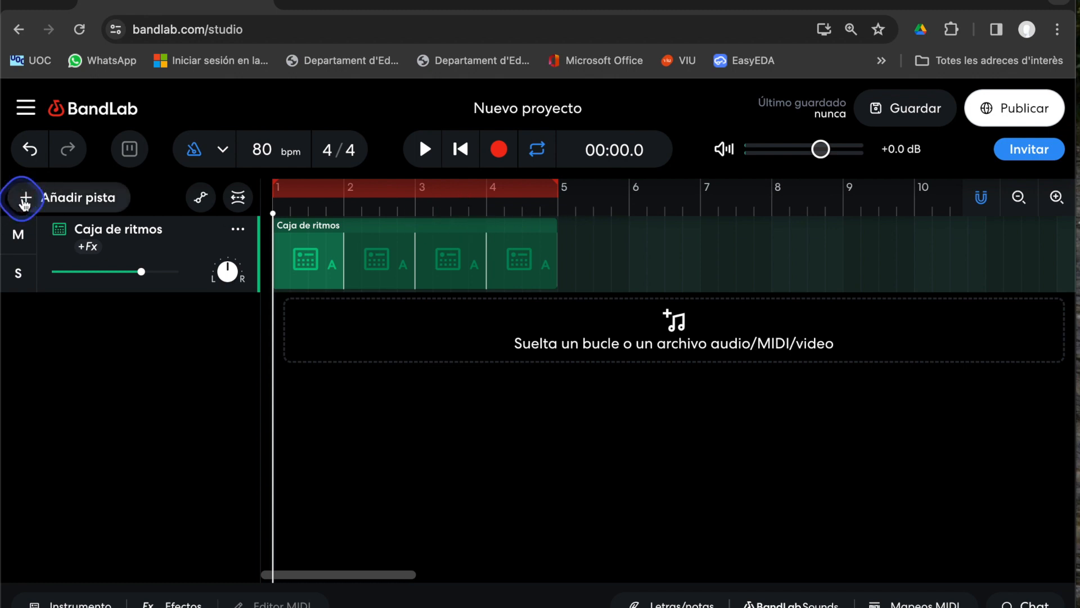
Add a virtual instrument track and assign it the 12 String Guitar sound from the Guitars category
{"action": "left_click", "coordinate": [25, 199]}
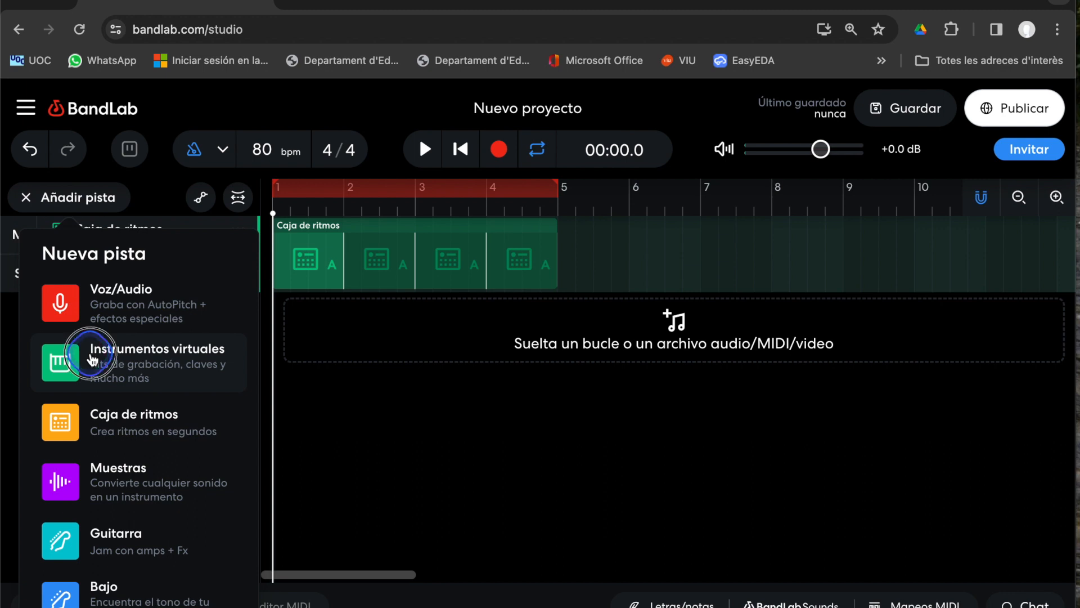
{"action": "left_click", "coordinate": [92, 358]}
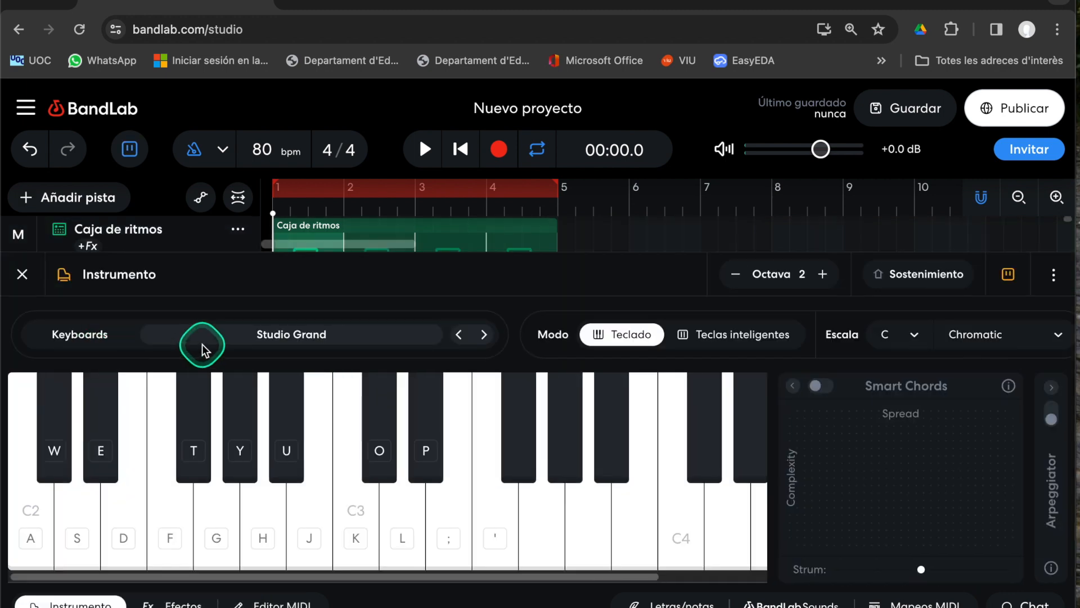
{"action": "left_click", "coordinate": [206, 345]}
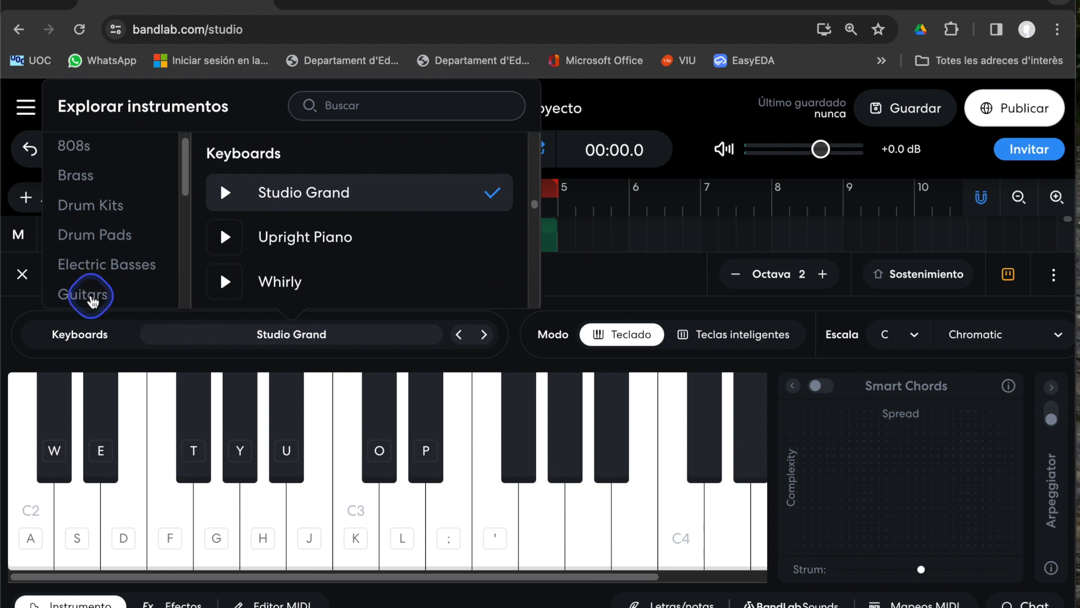
{"action": "left_click", "coordinate": [89, 293]}
{"action": "left_click", "coordinate": [340, 194]}
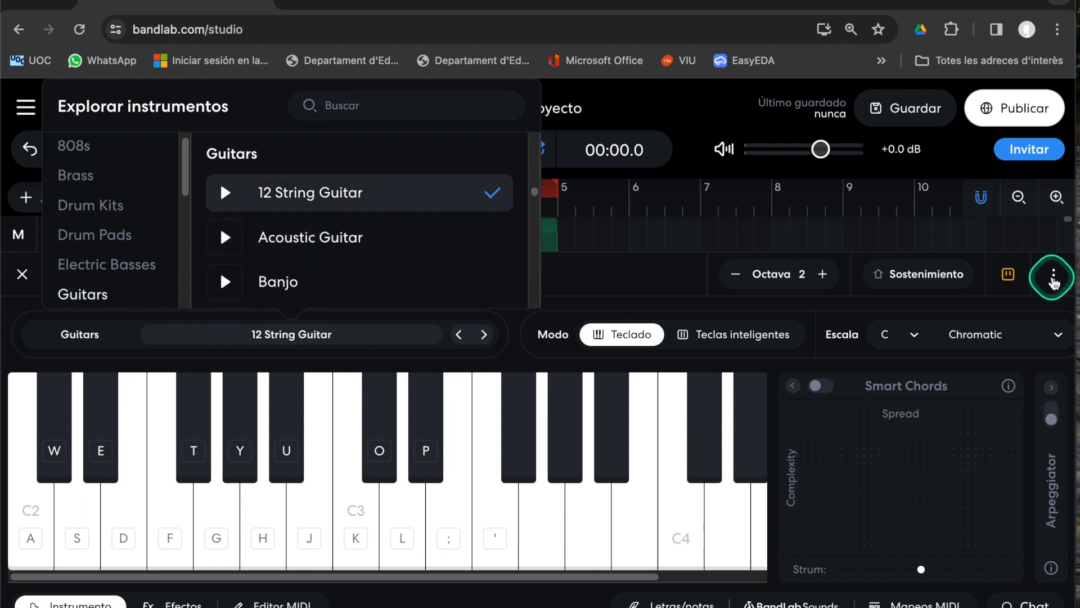
Choose LPK25 as the MIDI input device for the guitar track
{"action": "left_click", "coordinate": [1053, 278]}
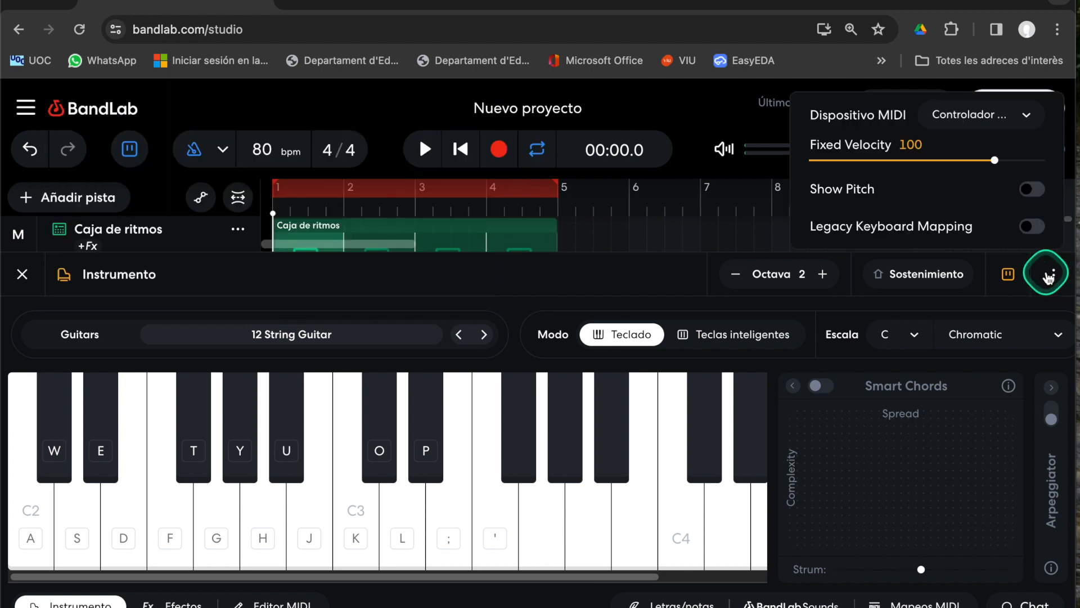
{"action": "left_click", "coordinate": [1028, 117]}
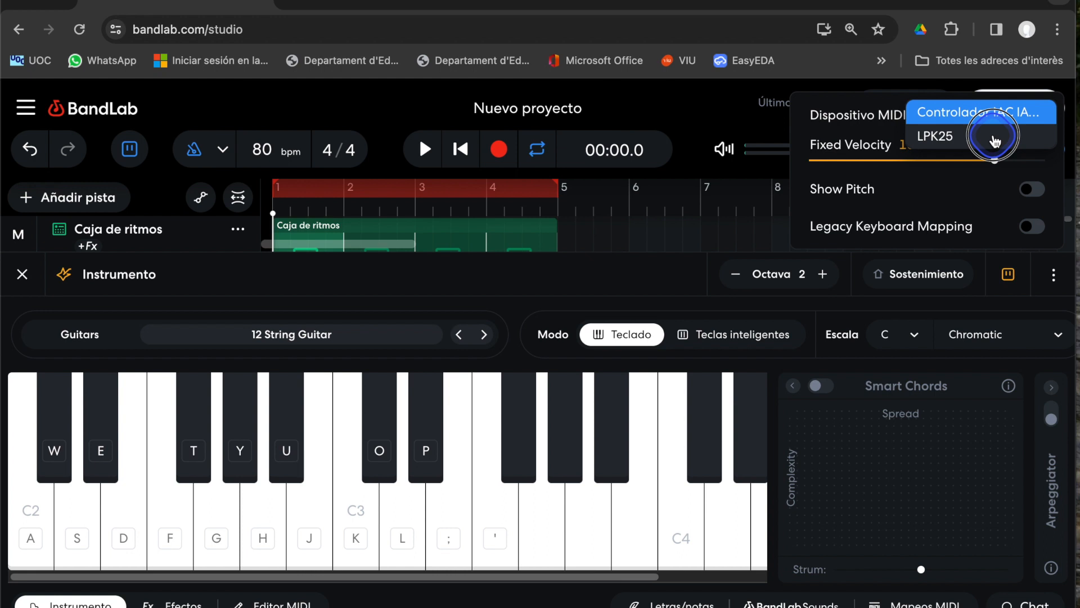
{"action": "left_click", "coordinate": [995, 139]}
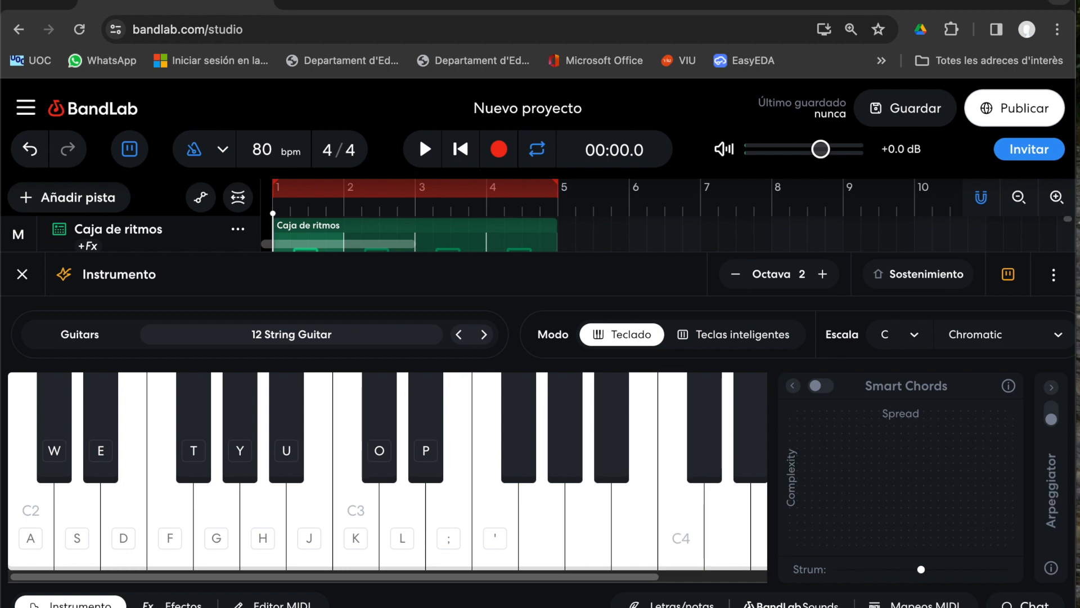
Record a chord progression on the guitar track over the four-bar loop, stopping when the loop ends
{"action": "left_click", "coordinate": [498, 150]}
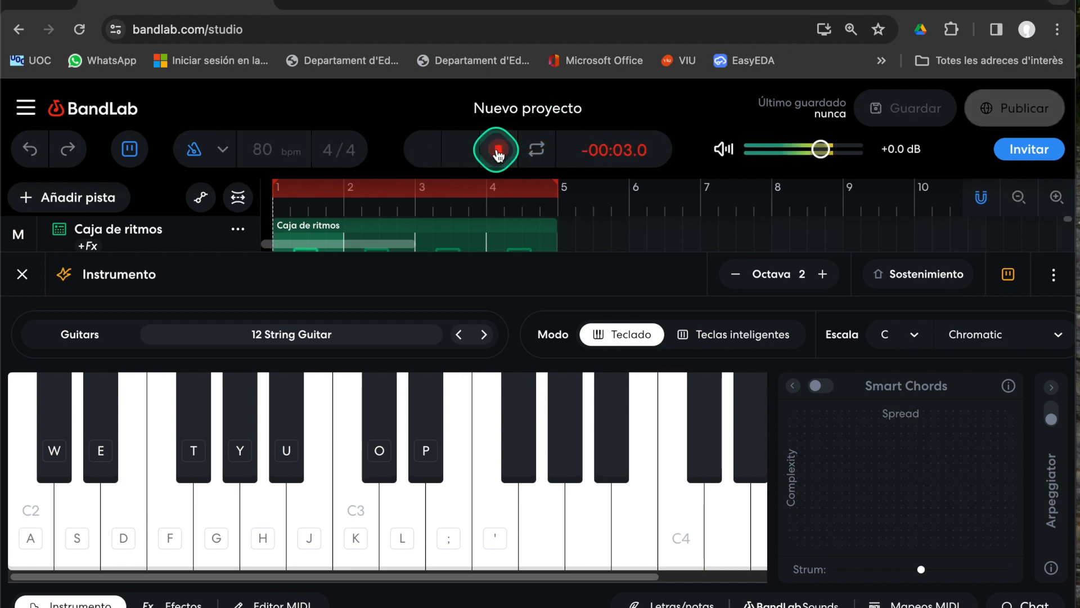
{"action": "left_click", "coordinate": [498, 149]}
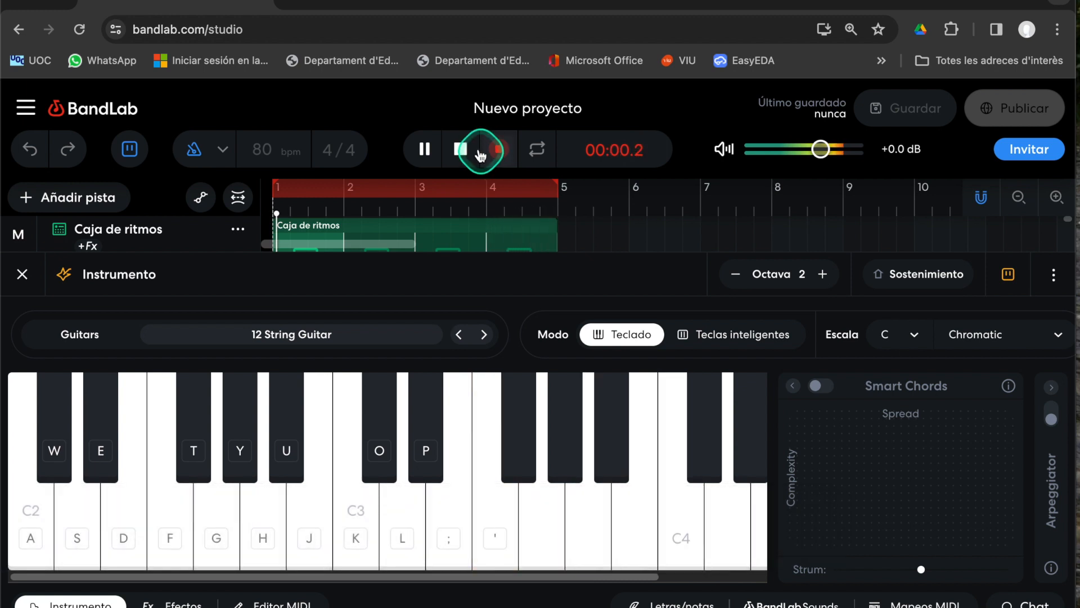
{"action": "left_click", "coordinate": [472, 152]}
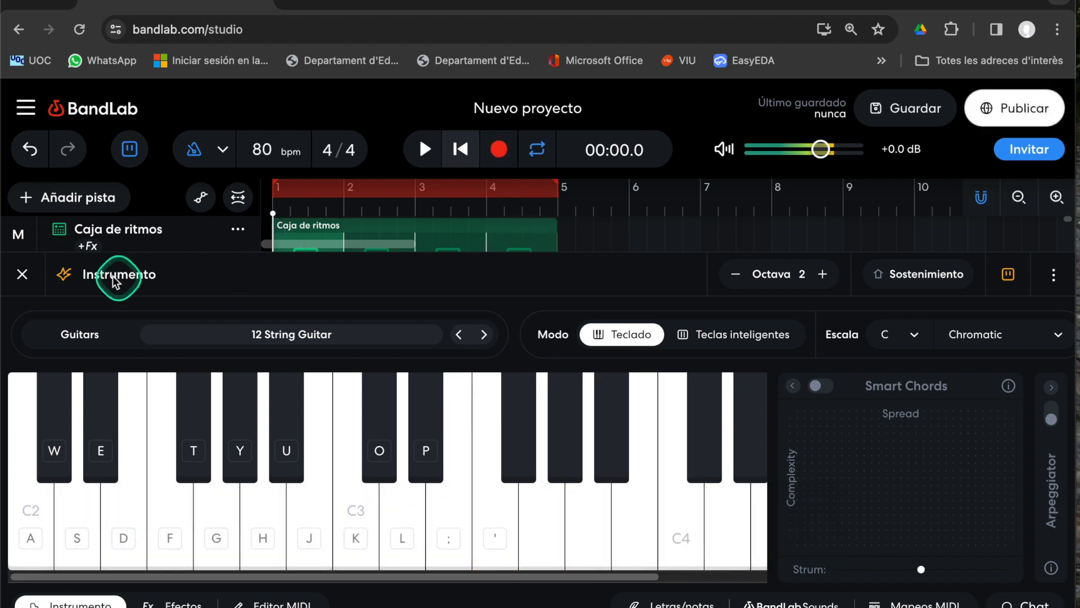
Open the recorded guitar region in the MIDI editor and quantize all its notes to 1/4
{"action": "left_click", "coordinate": [24, 279]}
{"action": "left_click", "coordinate": [383, 316]}
{"action": "left_click", "coordinate": [383, 316]}
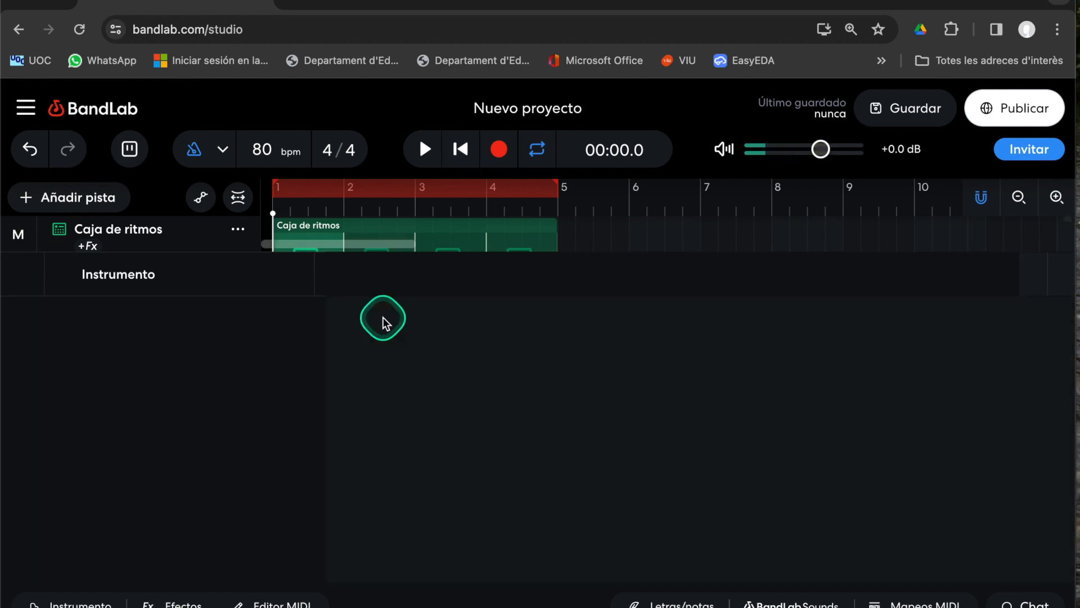
{"action": "left_click", "coordinate": [634, 388]}
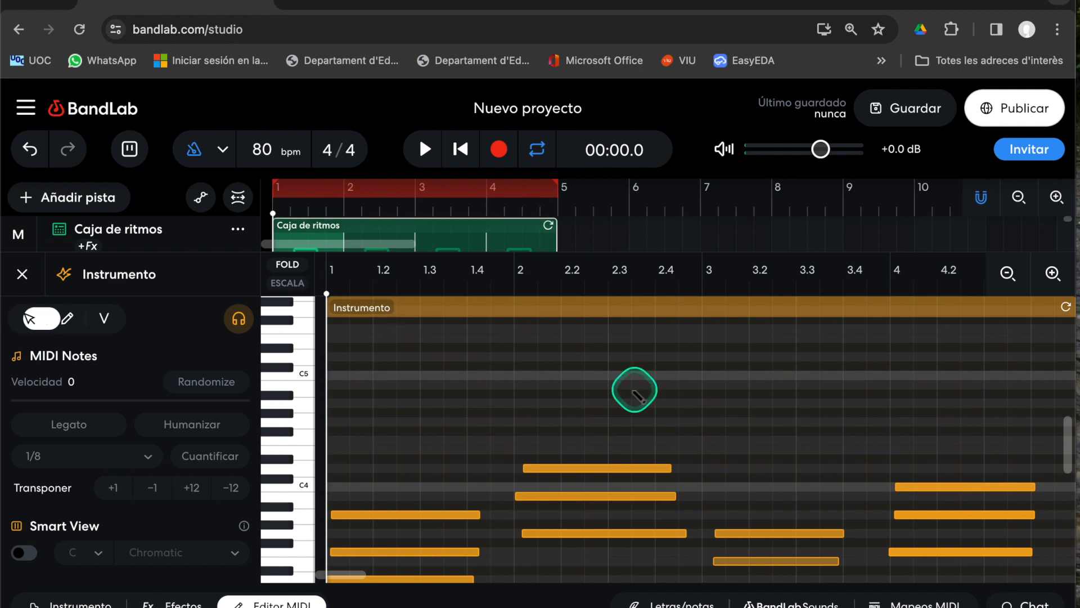
{"action": "left_click", "coordinate": [518, 427]}
{"action": "left_click", "coordinate": [222, 467]}
{"action": "left_click", "coordinate": [152, 458]}
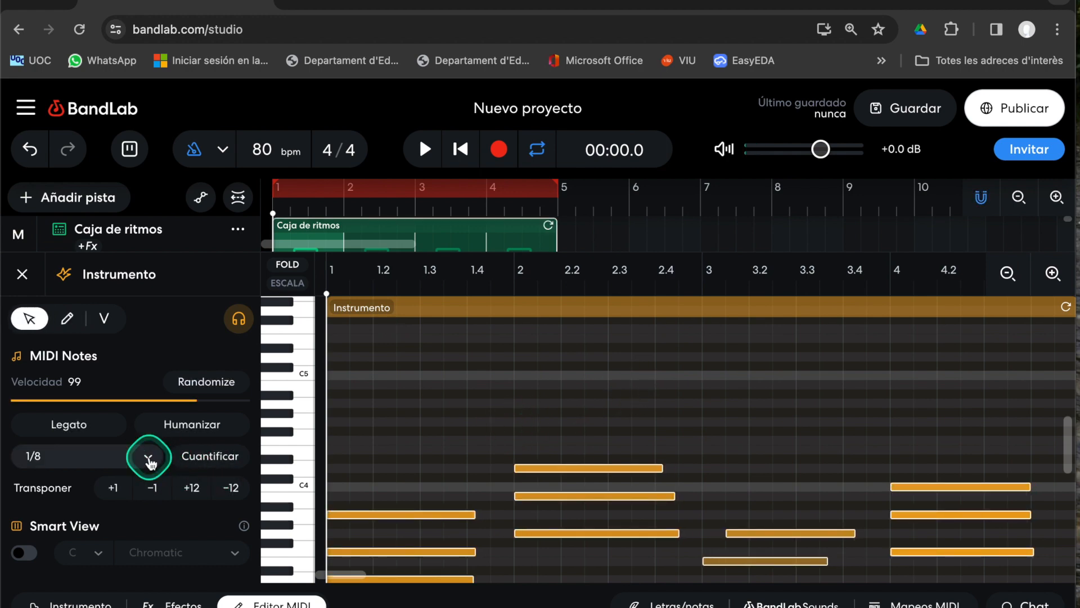
{"action": "left_click", "coordinate": [137, 416]}
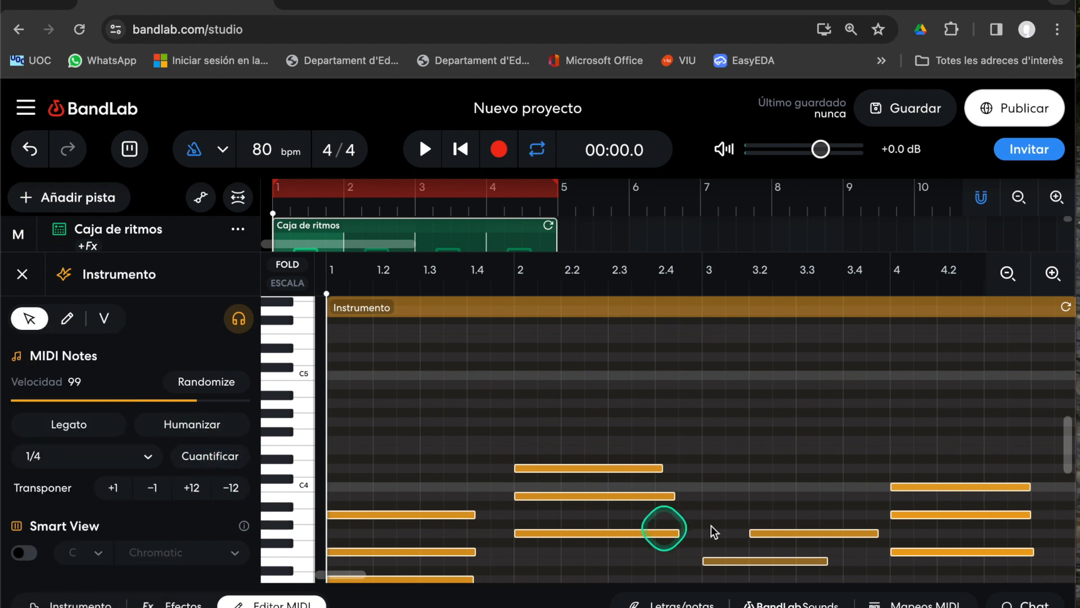
Move the late upper note of the third chord back to the start of bar 3
{"action": "scroll", "coordinate": [836, 509], "scroll_direction": "down", "scroll_amount": 3}
{"action": "left_click", "coordinate": [784, 387]}
{"action": "left_click_drag", "start_coordinate": [783, 390], "coordinate": [761, 390]}
Play the loop to check the corrected guitar chords with the drums, stop it and close the MIDI editor
{"action": "left_click", "coordinate": [425, 149]}
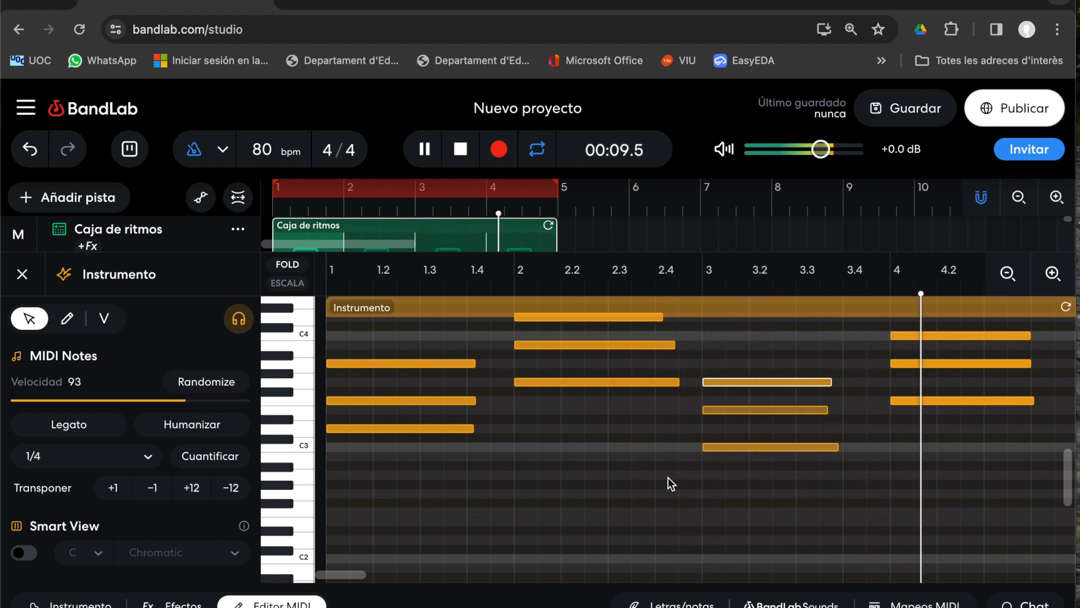
{"action": "left_click", "coordinate": [460, 149]}
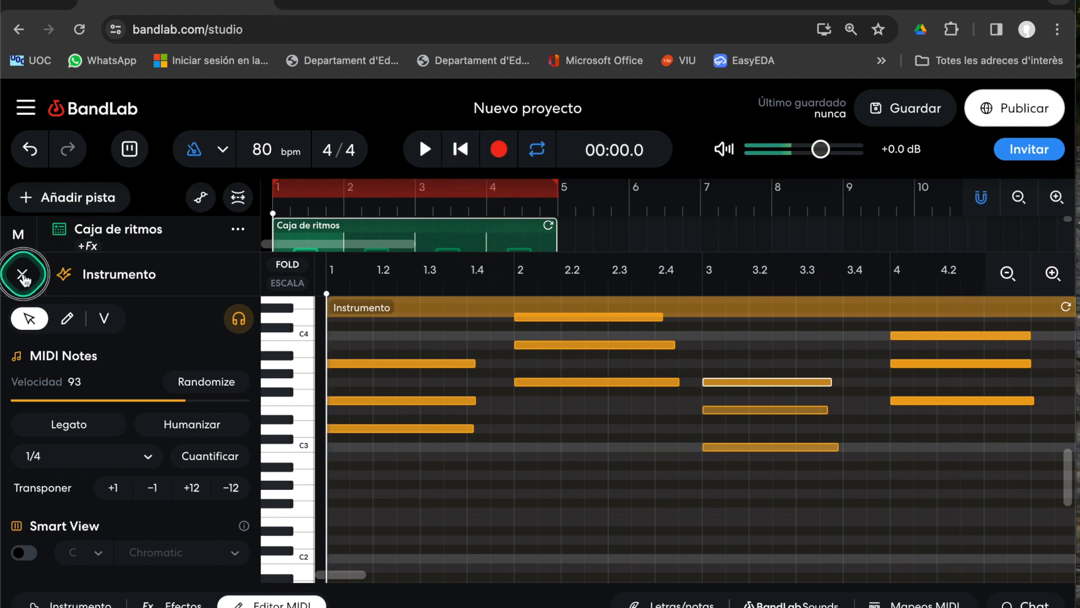
{"action": "left_click", "coordinate": [22, 274]}
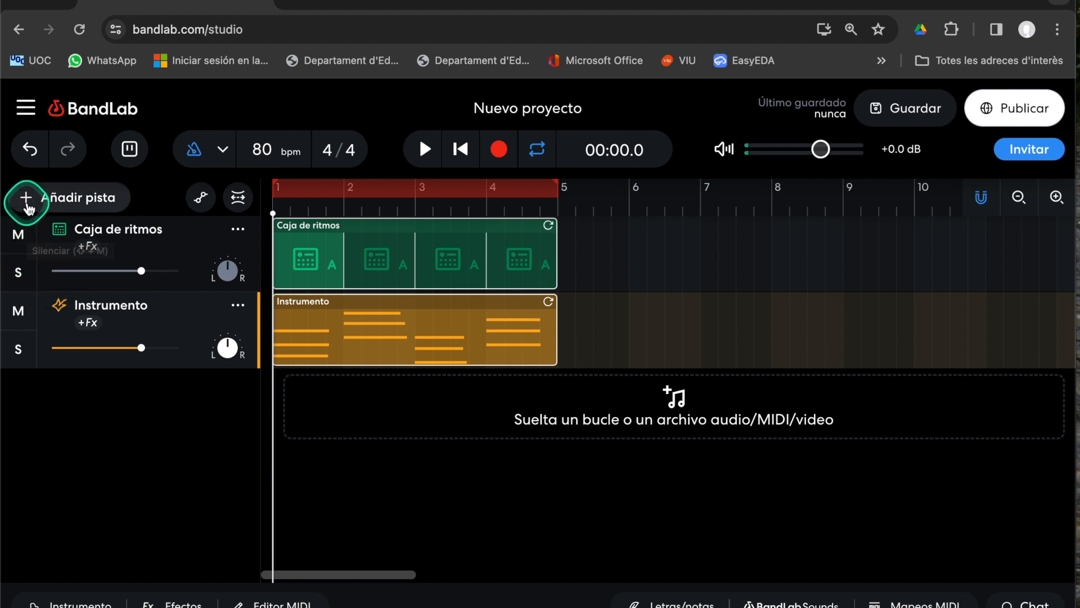
Add a virtual instrument track and load the Attack Bass sound from the Synth Basses category
{"action": "left_click", "coordinate": [27, 198]}
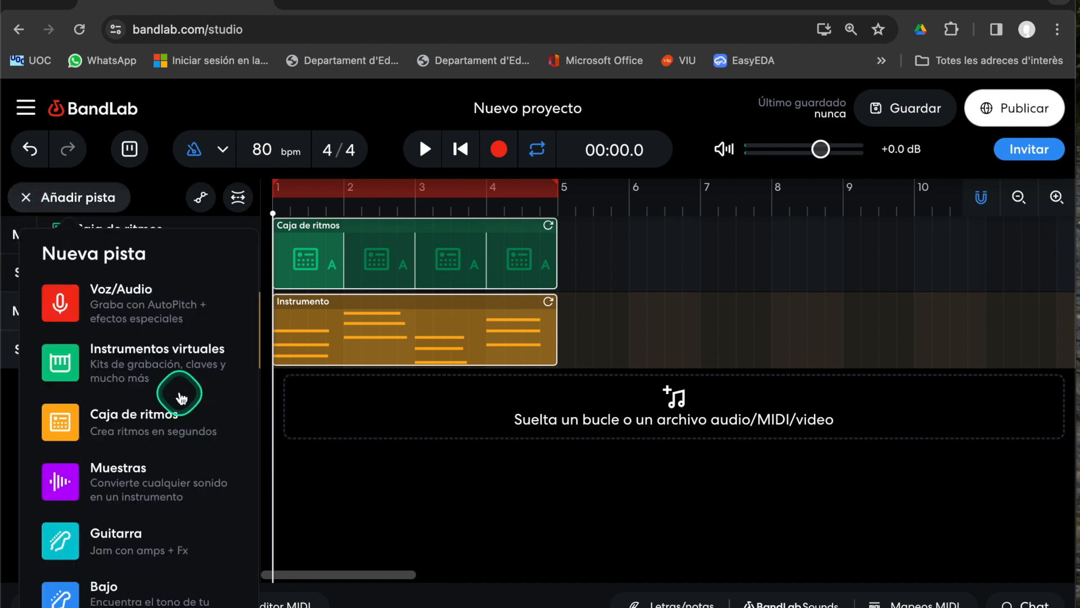
{"action": "left_click", "coordinate": [177, 379]}
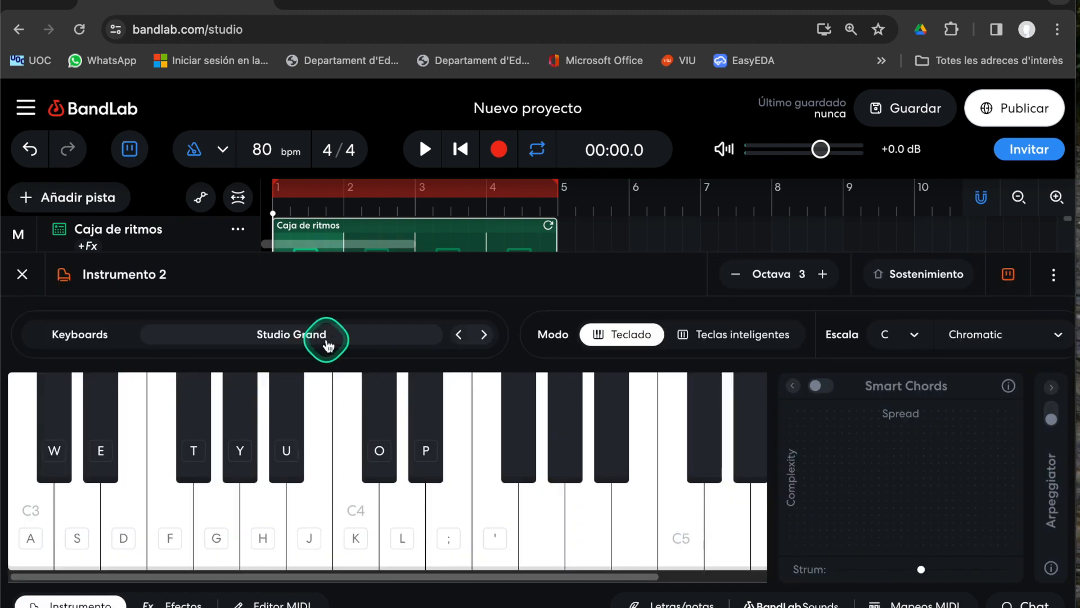
{"action": "left_click", "coordinate": [328, 340]}
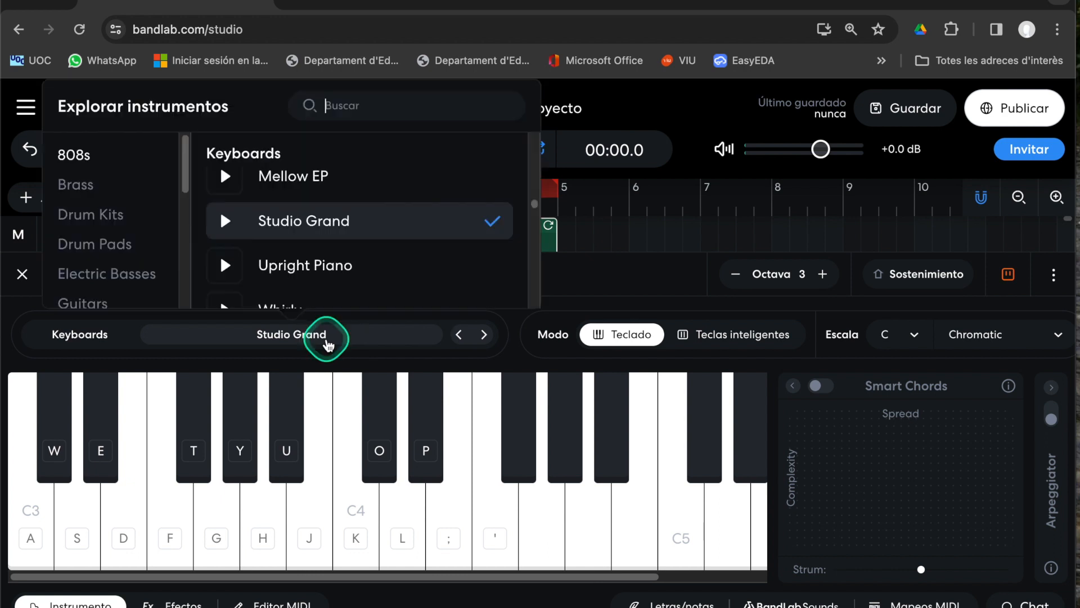
{"action": "scroll", "coordinate": [419, 280], "scroll_direction": "down", "scroll_amount": 2}
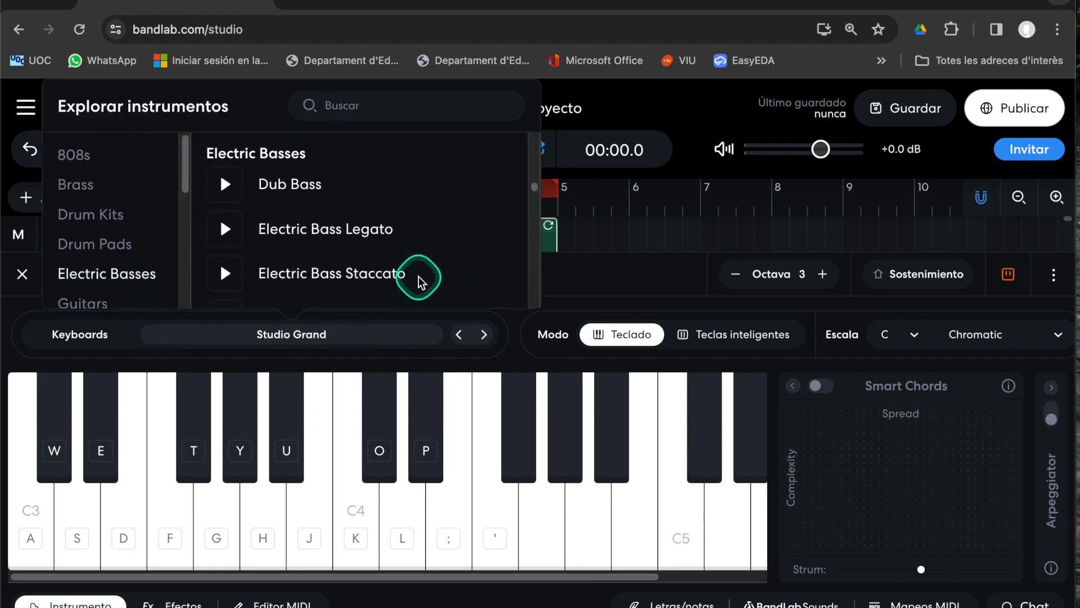
{"action": "left_click_drag", "start_coordinate": [183, 188], "coordinate": [145, 271]}
{"action": "left_click", "coordinate": [145, 271]}
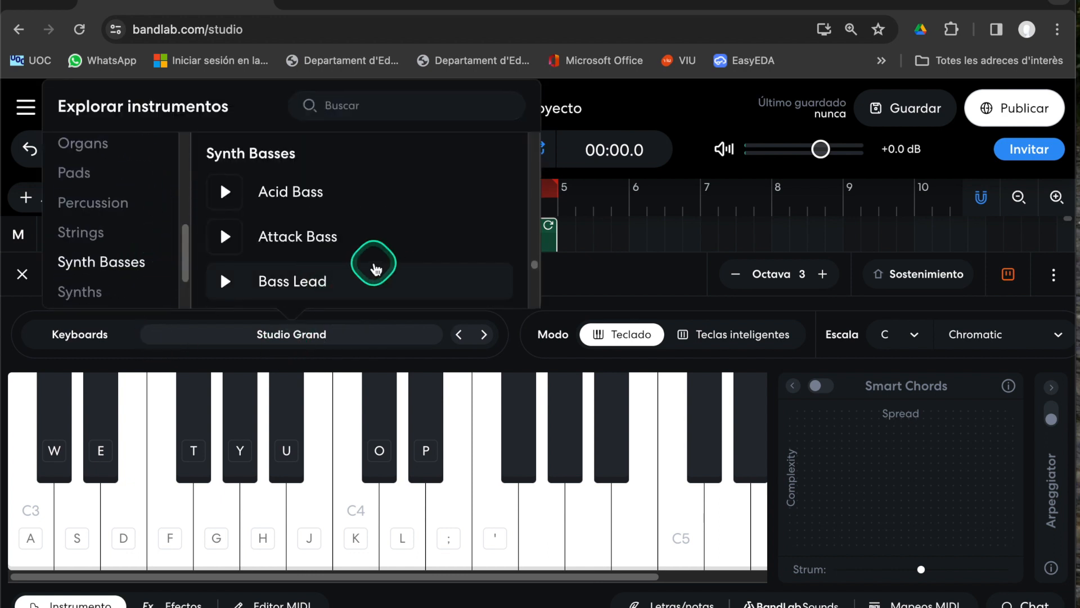
{"action": "left_click", "coordinate": [354, 240]}
Try out the Attack Bass sound by playing repeated low D notes
{"action": "left_click", "coordinate": [106, 539]}
{"action": "key", "text": "s"}
{"action": "key", "text": "s"}
{"action": "key", "text": "s"}
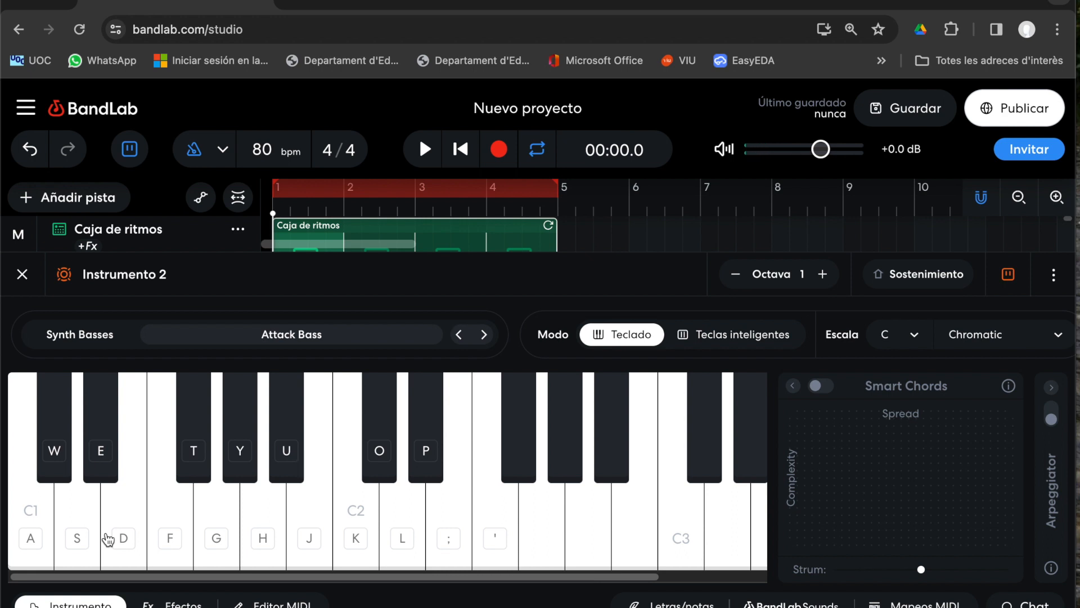
{"action": "left_click", "coordinate": [26, 407]}
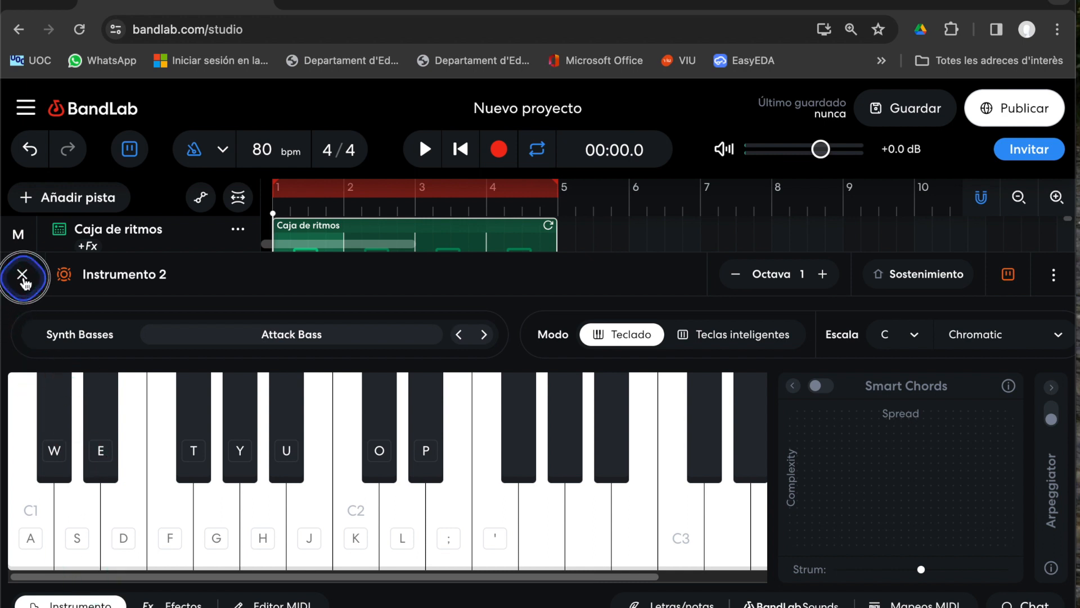
Record a bass line of repeated root notes over the four-bar loop, D, G, C and F for one bar each, and close the instrument
{"action": "left_click", "coordinate": [498, 151]}
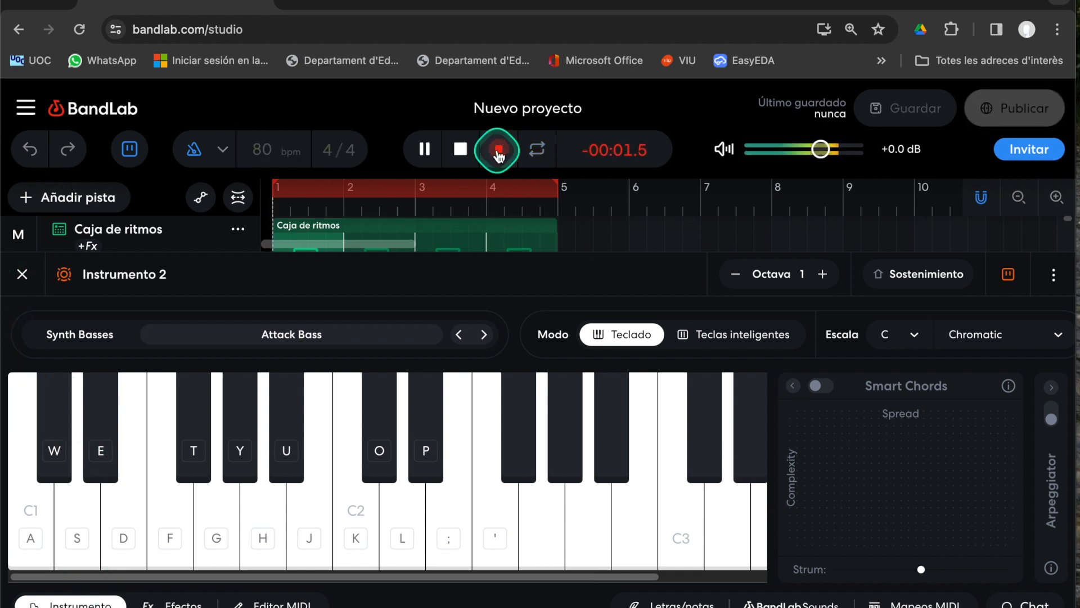
{"action": "key", "text": "s"}
{"action": "key", "text": "s"}
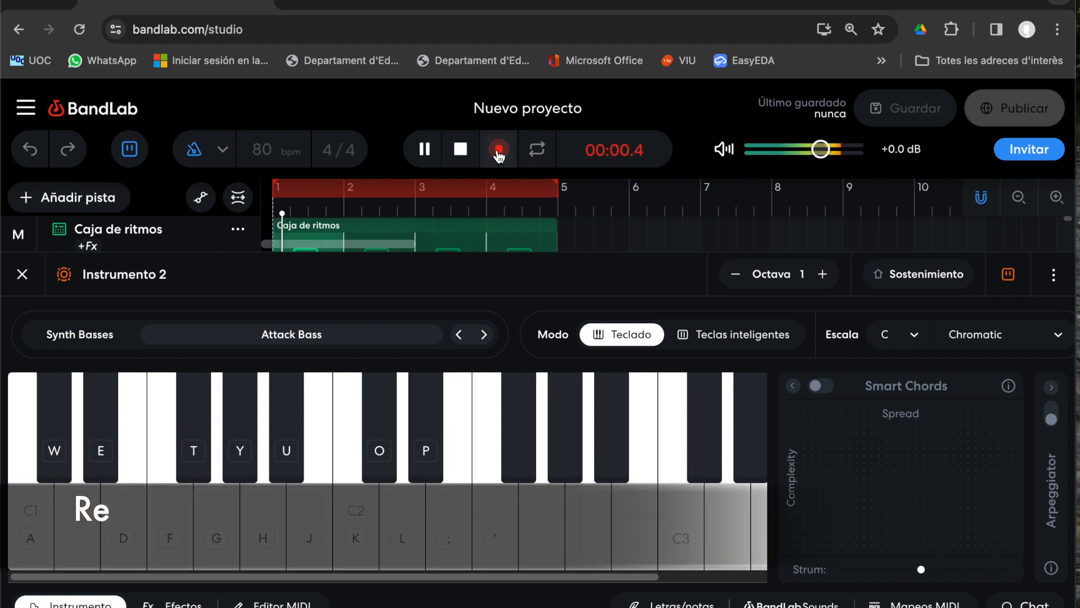
{"action": "key", "text": "s"}
{"action": "key", "text": "g"}
{"action": "key", "text": "g"}
{"action": "key", "text": "g"}
{"action": "key", "text": "g"}
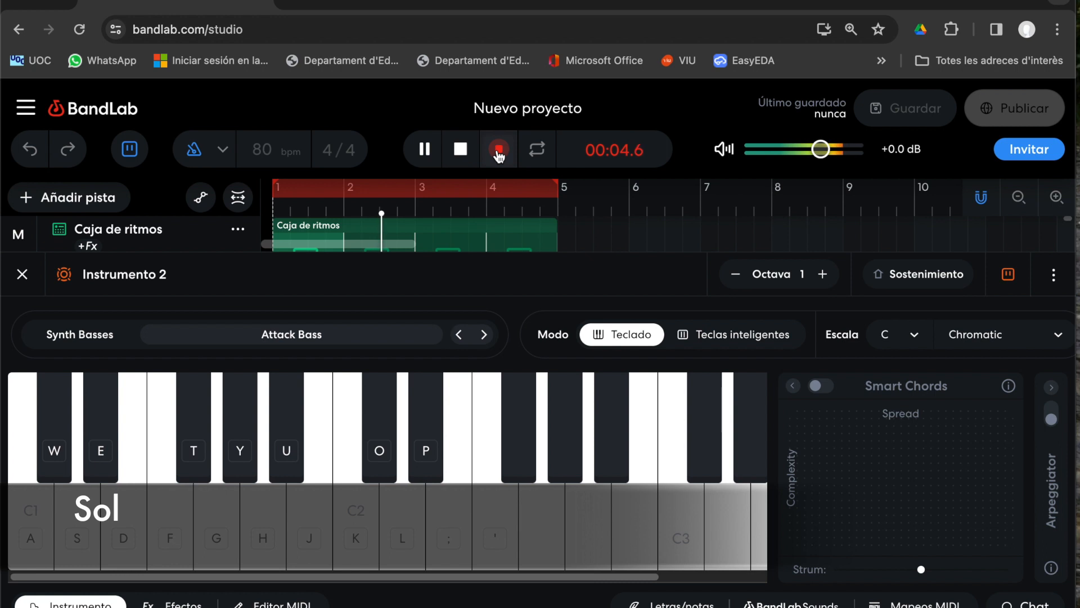
{"action": "key", "text": "a"}
{"action": "key", "text": "a"}
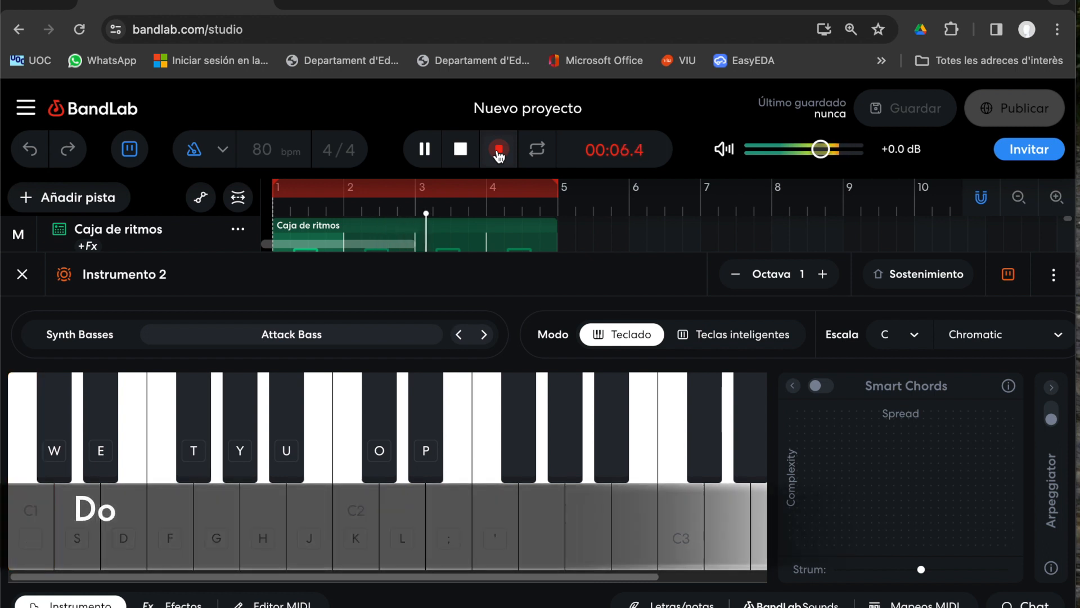
{"action": "key", "text": "a"}
{"action": "key", "text": "f"}
{"action": "key", "text": "f"}
{"action": "key", "text": "f"}
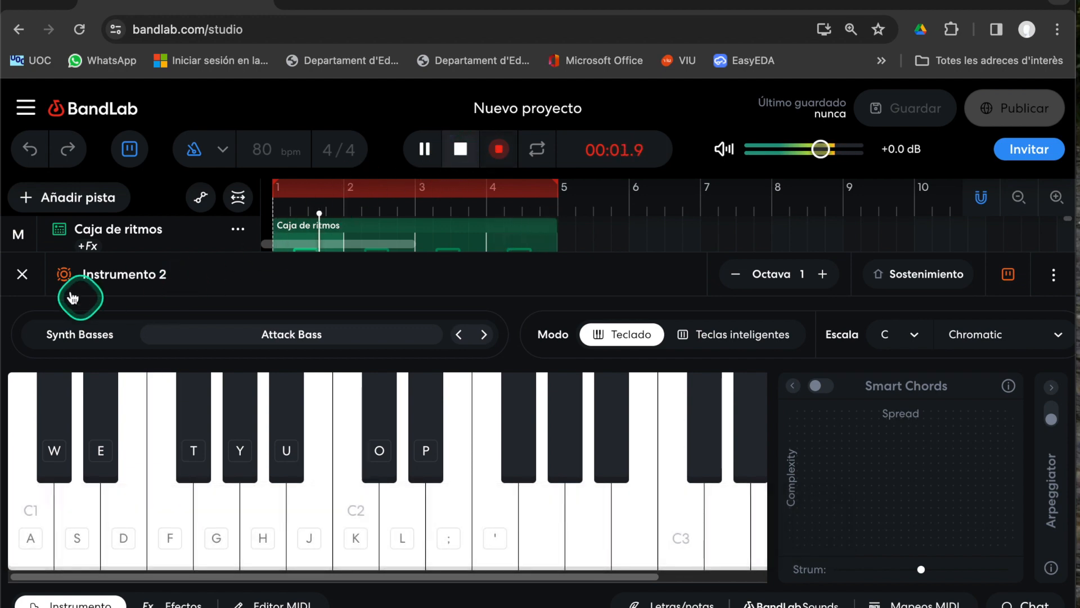
{"action": "left_click", "coordinate": [20, 275]}
Open the recorded bass region in the MIDI editor and quantize all its notes to 1/8
{"action": "left_click", "coordinate": [334, 404]}
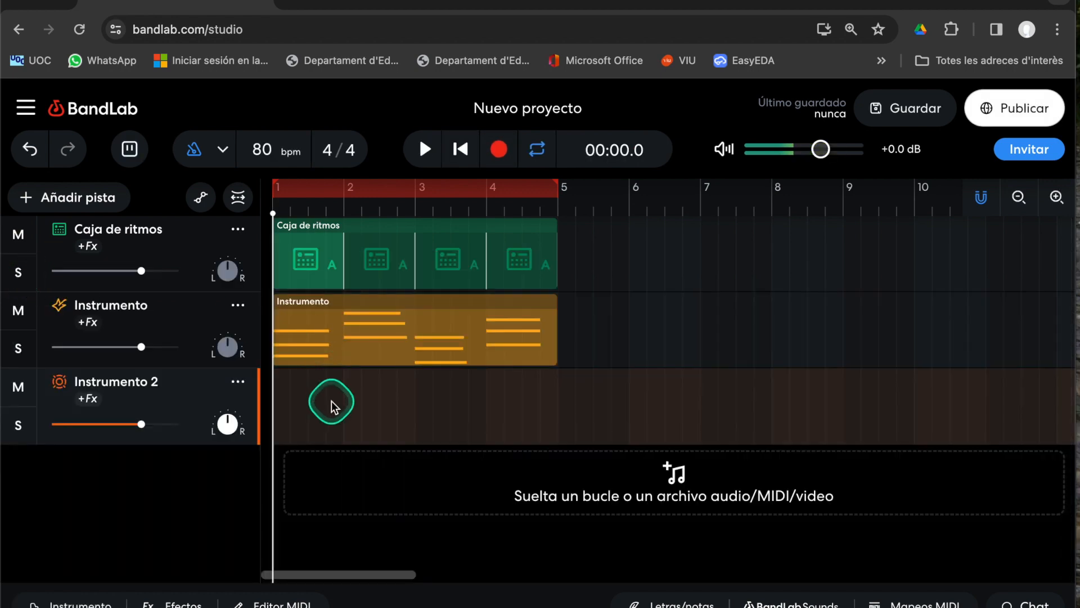
{"action": "double_click", "coordinate": [337, 406]}
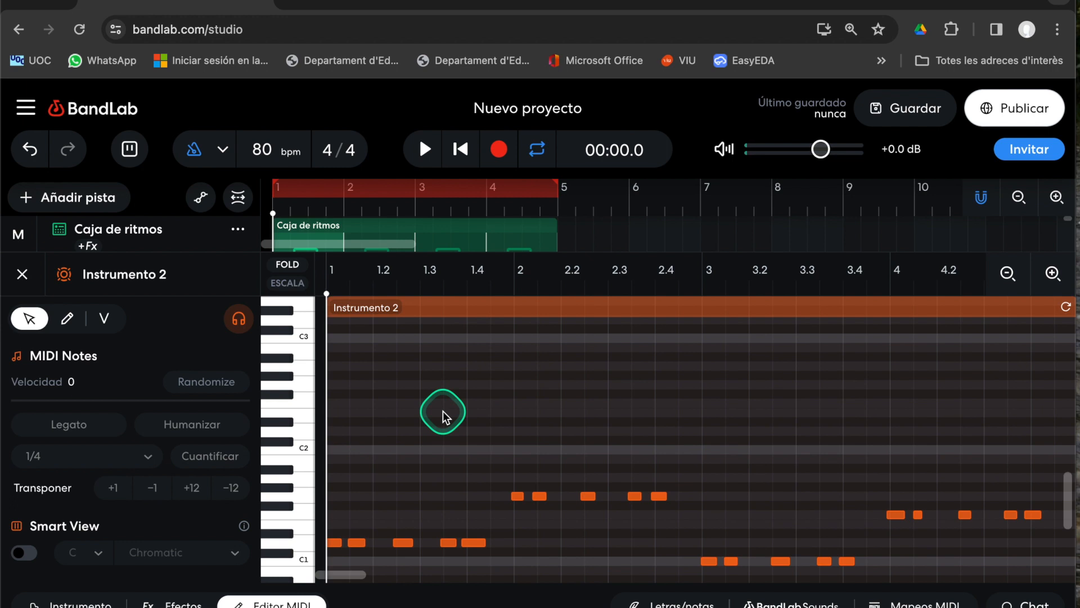
{"action": "key", "text": "ctrl+a"}
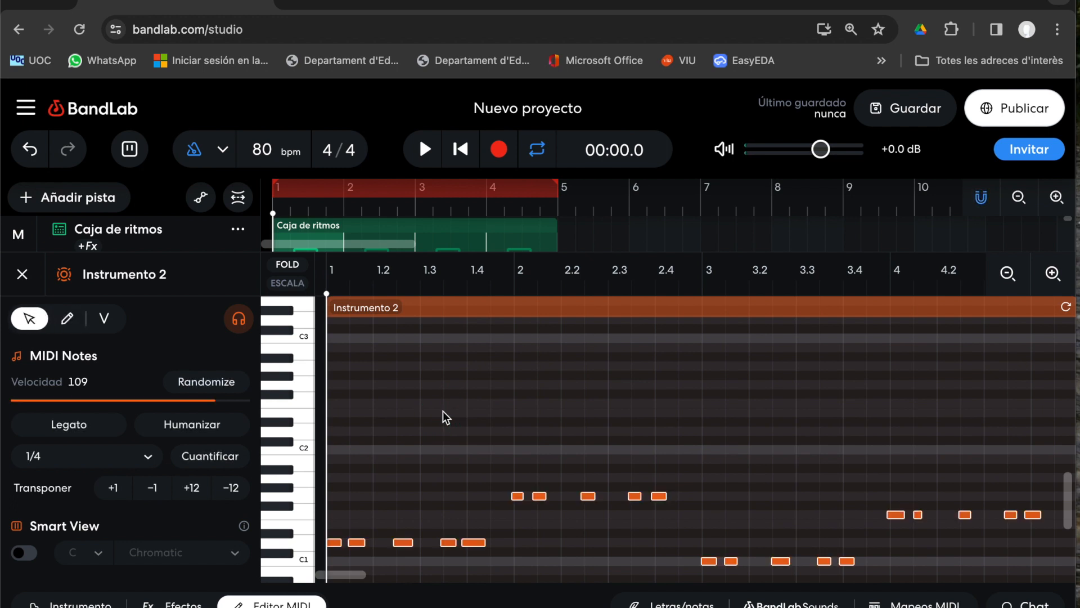
{"action": "left_click", "coordinate": [149, 458]}
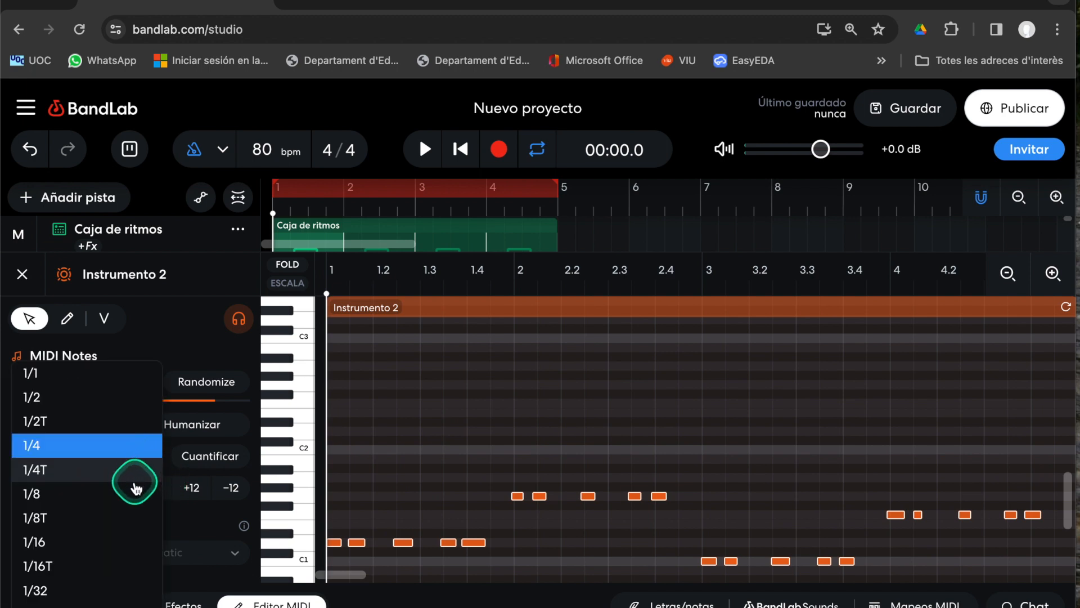
{"action": "left_click", "coordinate": [108, 506]}
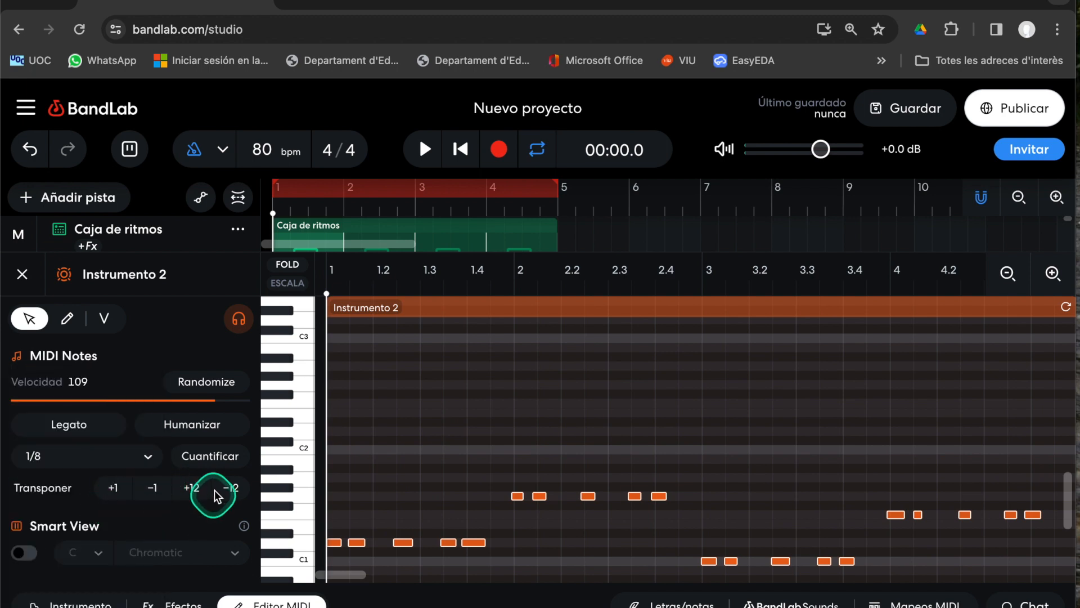
{"action": "left_click", "coordinate": [219, 457]}
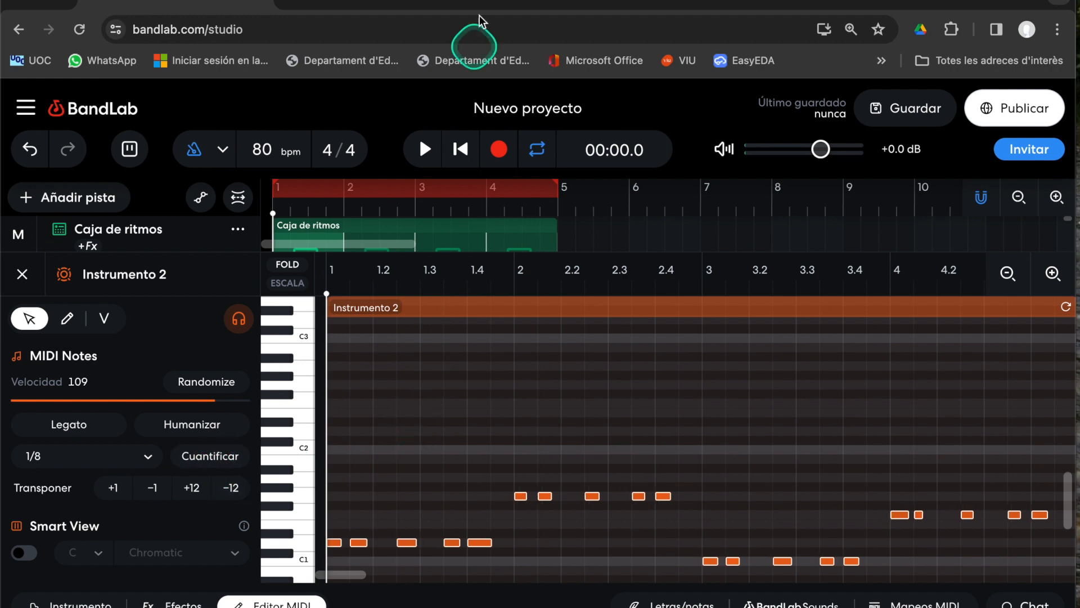
Play the loop to check the quantized bass with drums and guitar, stop it and close the MIDI editor
{"action": "left_click", "coordinate": [424, 150]}
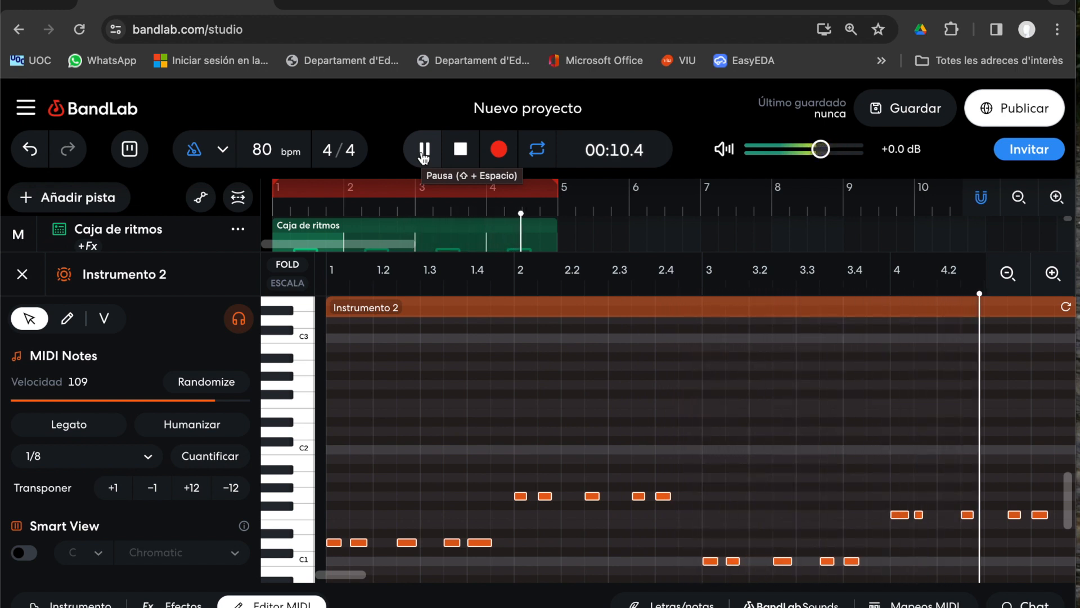
{"action": "left_click", "coordinate": [460, 148]}
{"action": "left_click", "coordinate": [459, 147]}
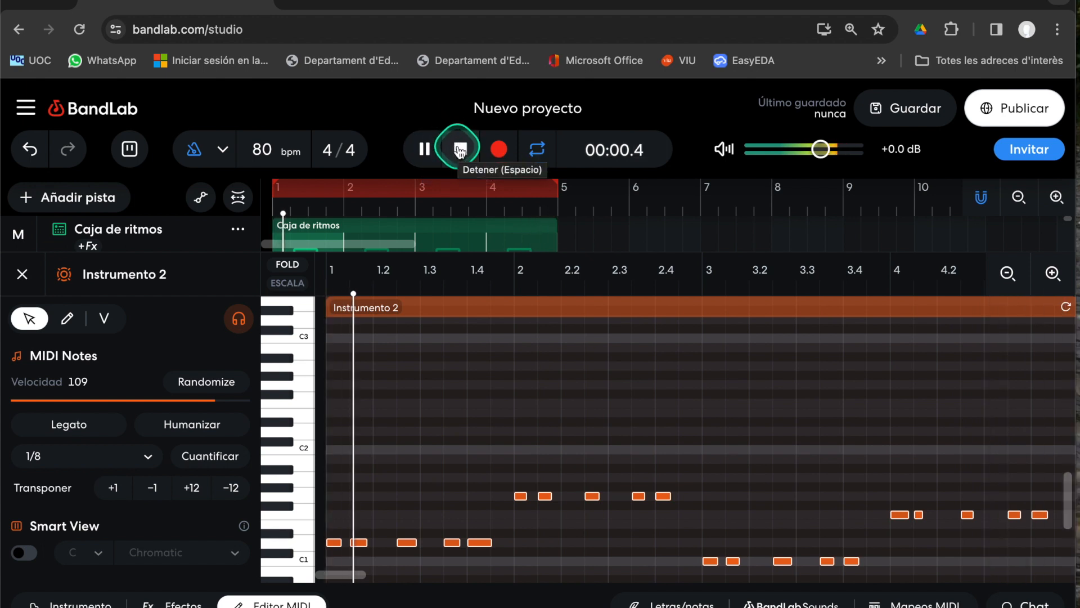
{"action": "left_click", "coordinate": [459, 148]}
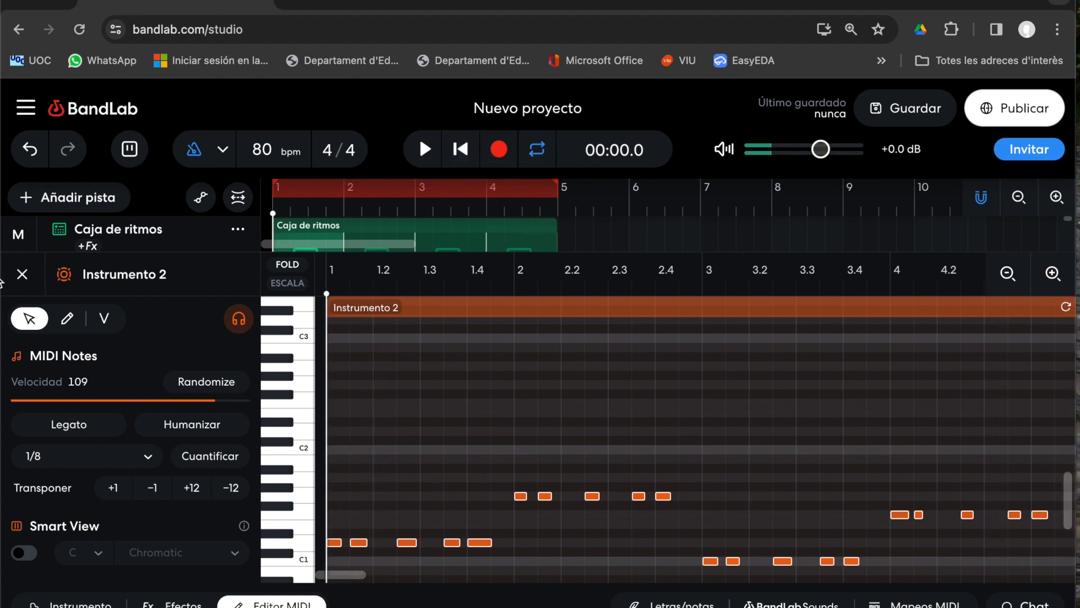
{"action": "left_click", "coordinate": [22, 275]}
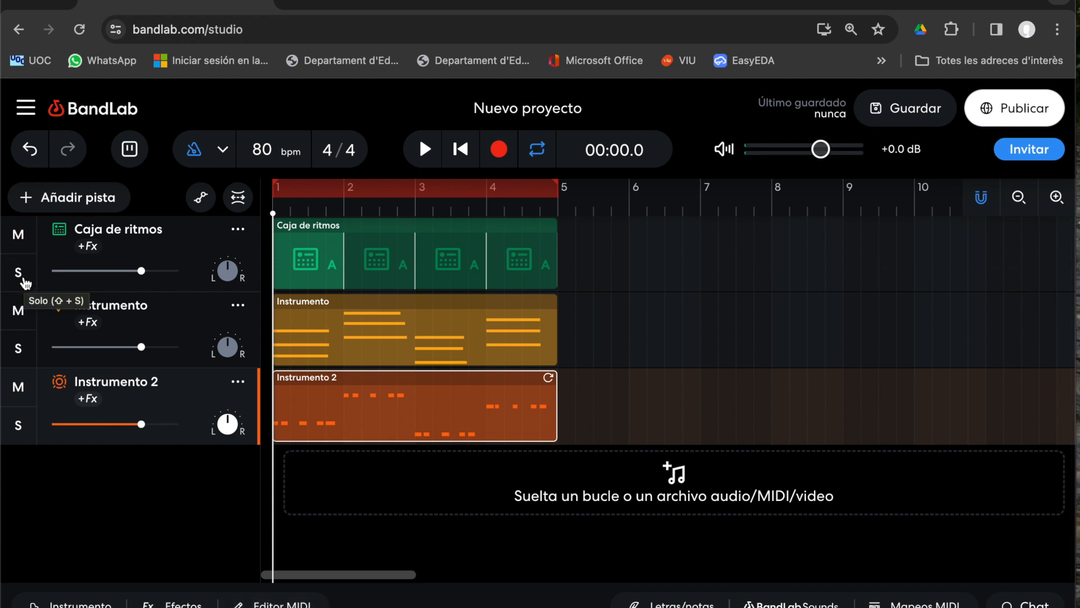
Add another virtual instrument track and load the Harris Wobble sound from the Synths category
{"action": "left_click", "coordinate": [28, 198]}
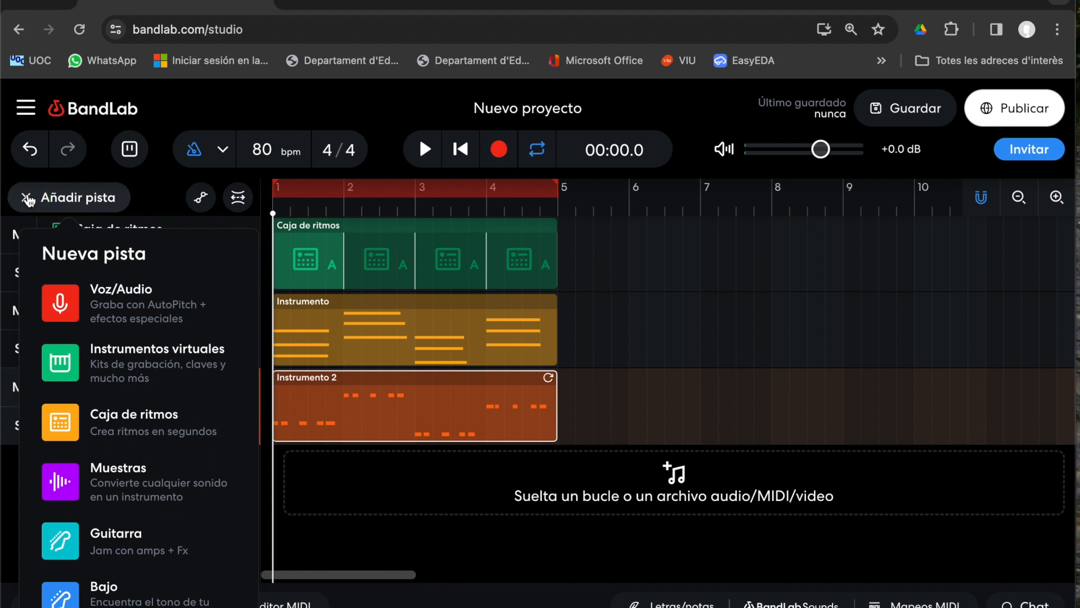
{"action": "left_click", "coordinate": [93, 360]}
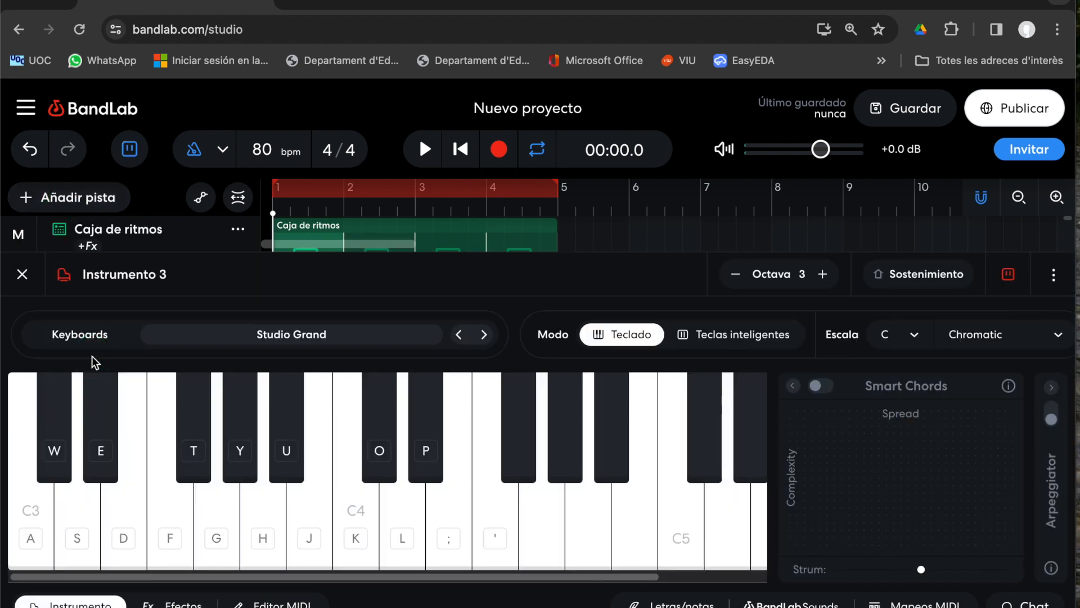
{"action": "left_click", "coordinate": [232, 346]}
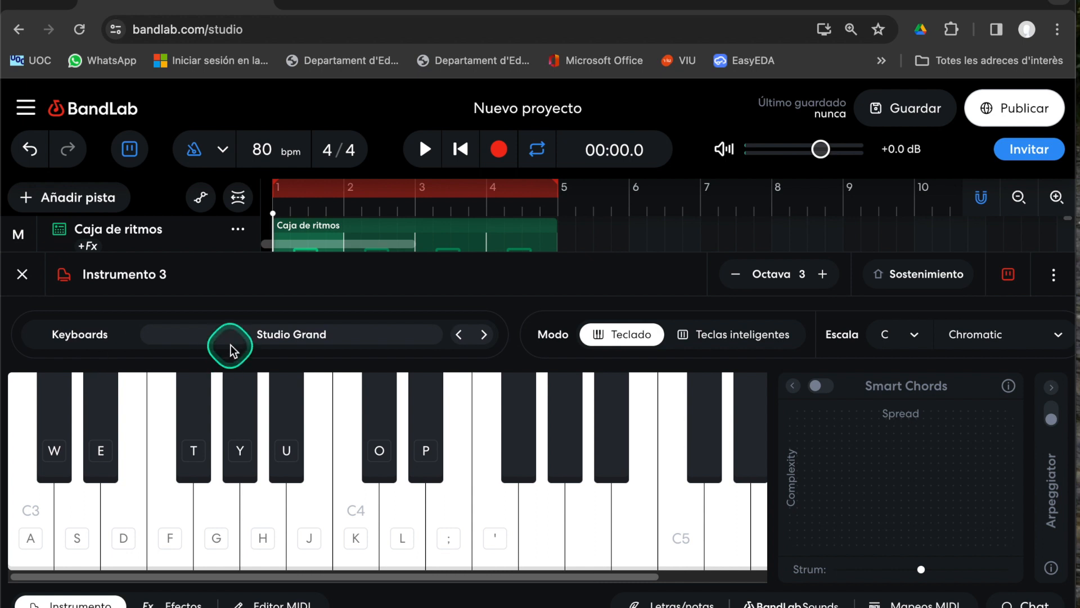
{"action": "left_click", "coordinate": [238, 338]}
{"action": "left_click_drag", "start_coordinate": [186, 190], "coordinate": [186, 279]}
{"action": "left_click", "coordinate": [140, 285]}
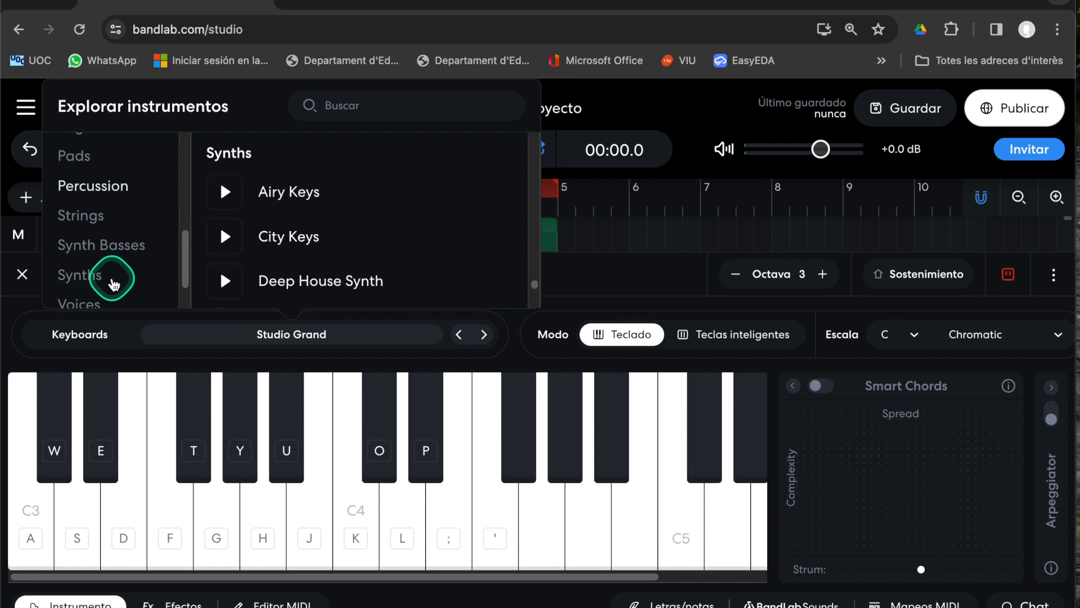
{"action": "left_click", "coordinate": [426, 273]}
{"action": "scroll", "coordinate": [425, 273], "scroll_direction": "down", "scroll_amount": 7}
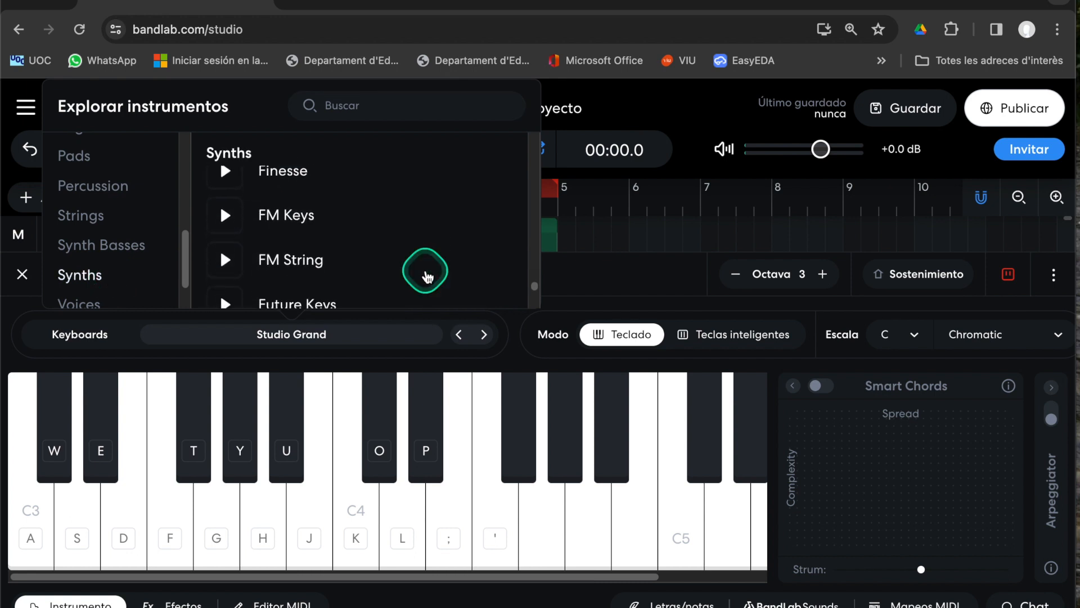
{"action": "left_click", "coordinate": [388, 211]}
Try out the Harris Wobble sound with the notes A, F, D and G, and close the instrument
{"action": "key", "text": "h"}
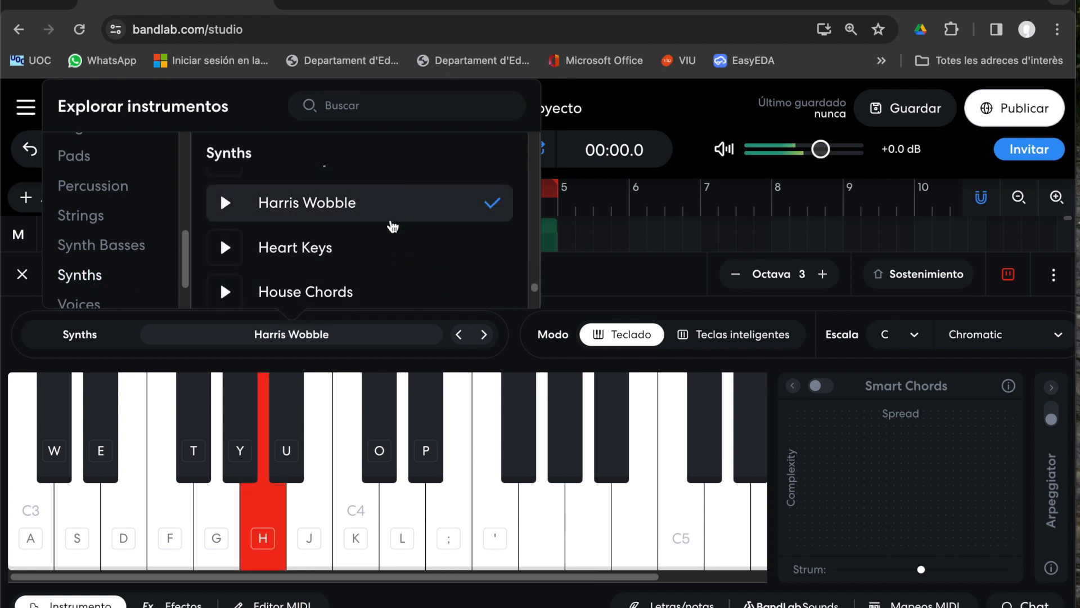
{"action": "key", "text": "f"}
{"action": "key", "text": "s"}
{"action": "key", "text": "g"}
{"action": "key", "text": "g"}
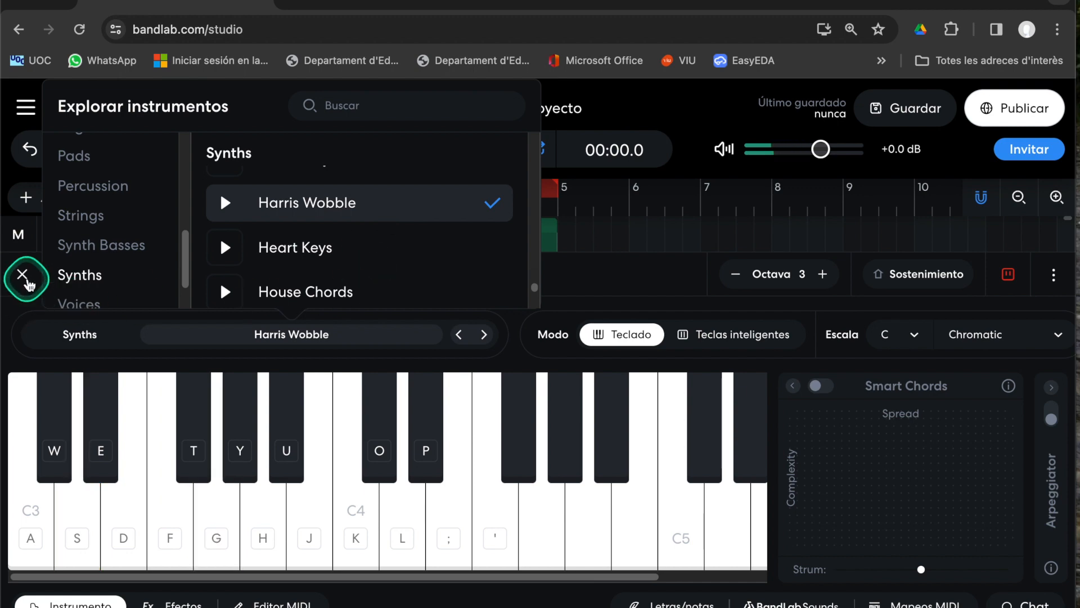
{"action": "left_click", "coordinate": [22, 274]}
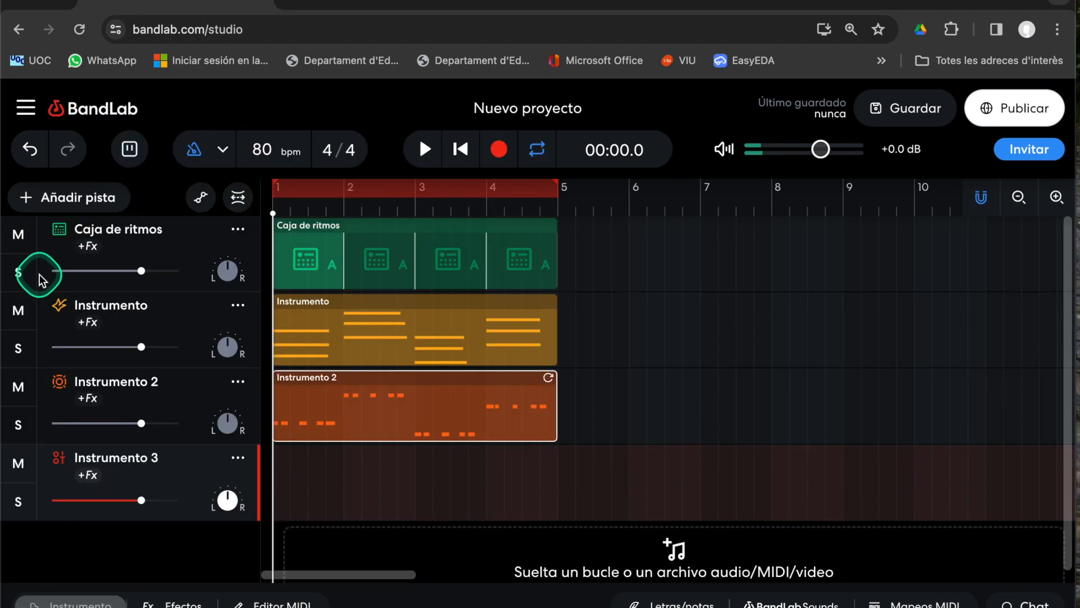
Record a four-bar Harris Wobble melody on the Instrumento 3 track using the notes A, F, D, G, B and C, and stop recording
{"action": "double_click", "coordinate": [80, 464]}
{"action": "left_click", "coordinate": [47, 459]}
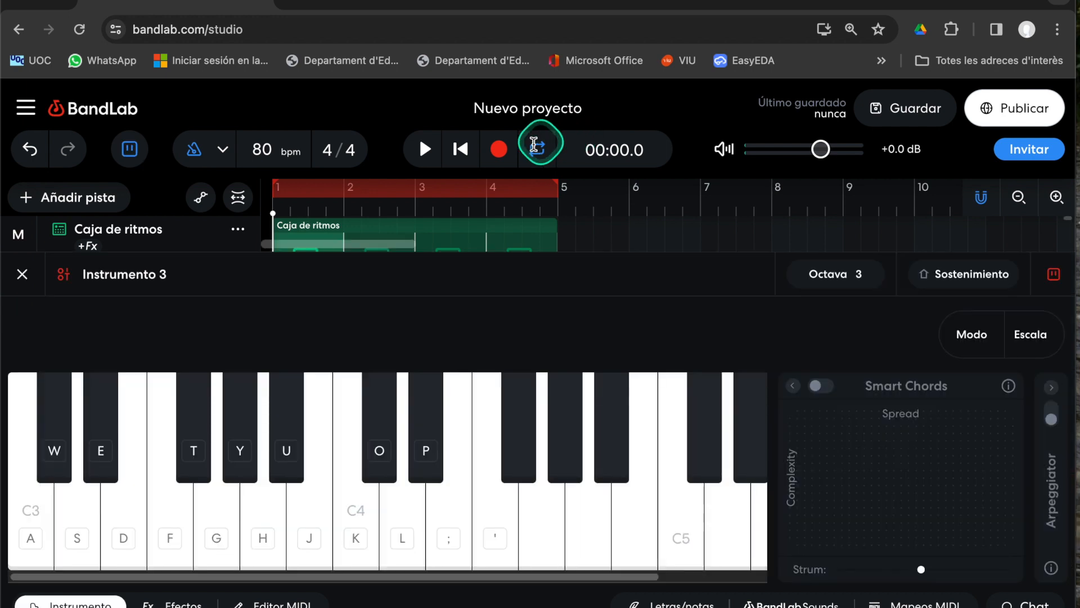
{"action": "left_click", "coordinate": [497, 152]}
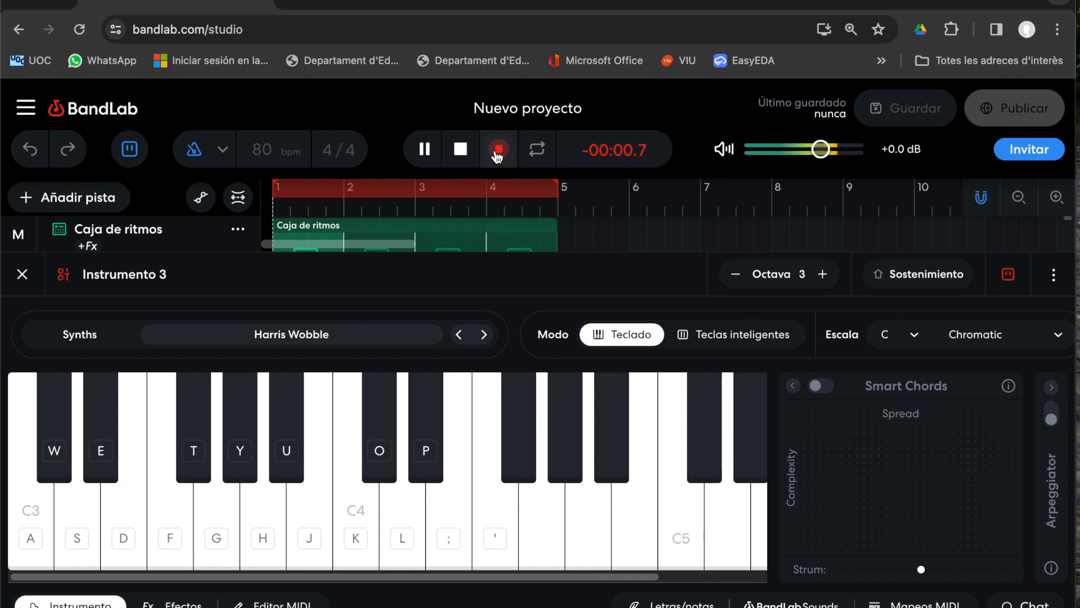
{"action": "key", "text": "h"}
{"action": "key", "text": "h"}
{"action": "key", "text": "f"}
{"action": "key", "text": "s"}
{"action": "key", "text": "g"}
{"action": "key", "text": "g"}
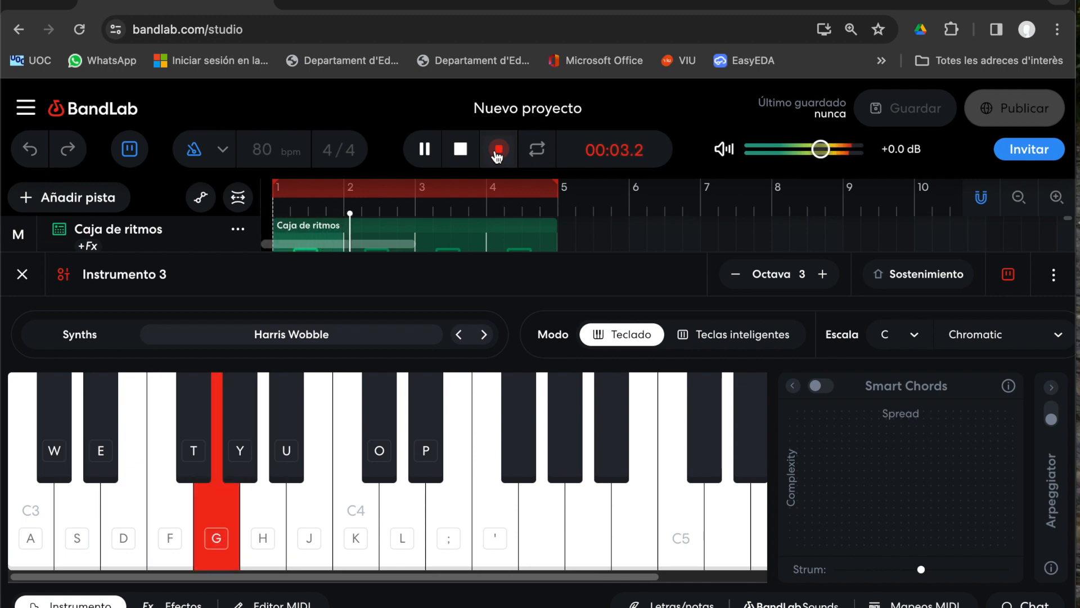
{"action": "key", "text": "j"}
{"action": "key", "text": "k"}
{"action": "key", "text": "l"}
{"action": "key", "text": "k"}
{"action": "key", "text": "g"}
{"action": "key", "text": "f"}
{"action": "key", "text": "h"}
{"action": "key", "text": "h"}
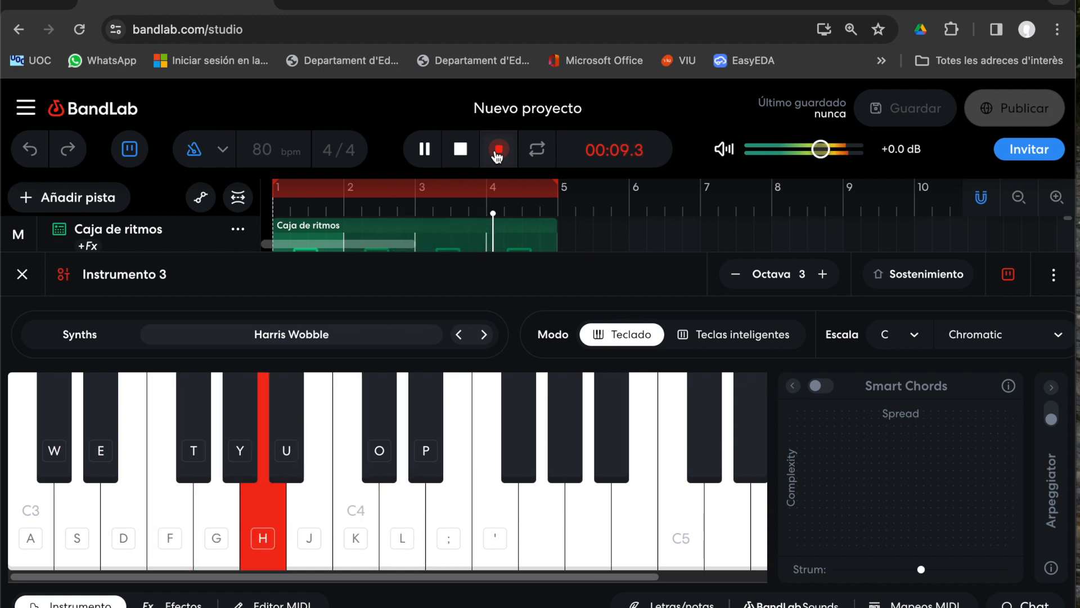
{"action": "key", "text": "h"}
{"action": "key", "text": "g"}
{"action": "key", "text": "g"}
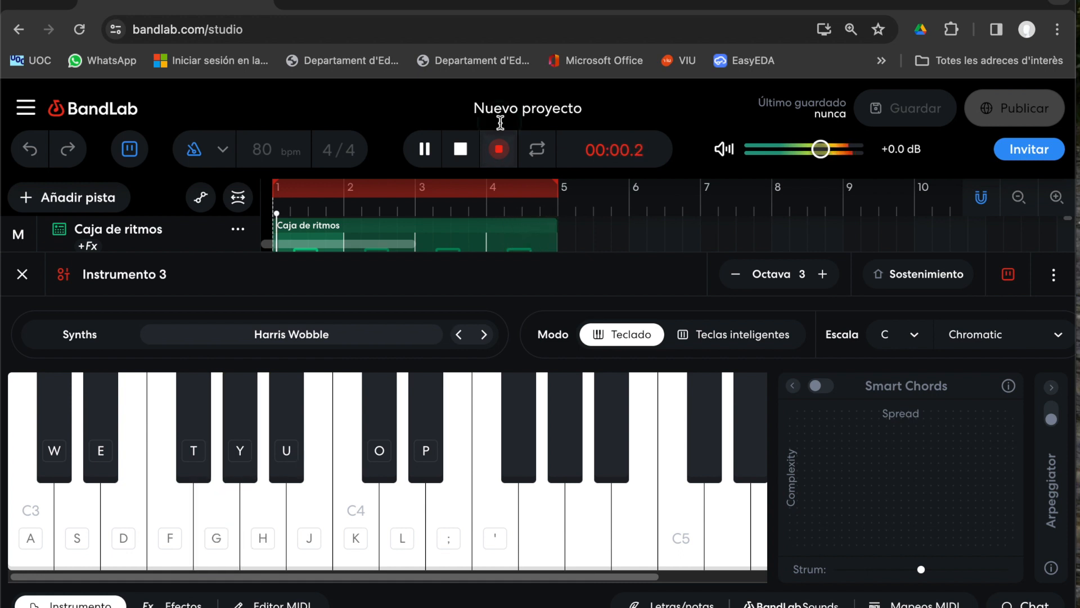
{"action": "left_click", "coordinate": [468, 149]}
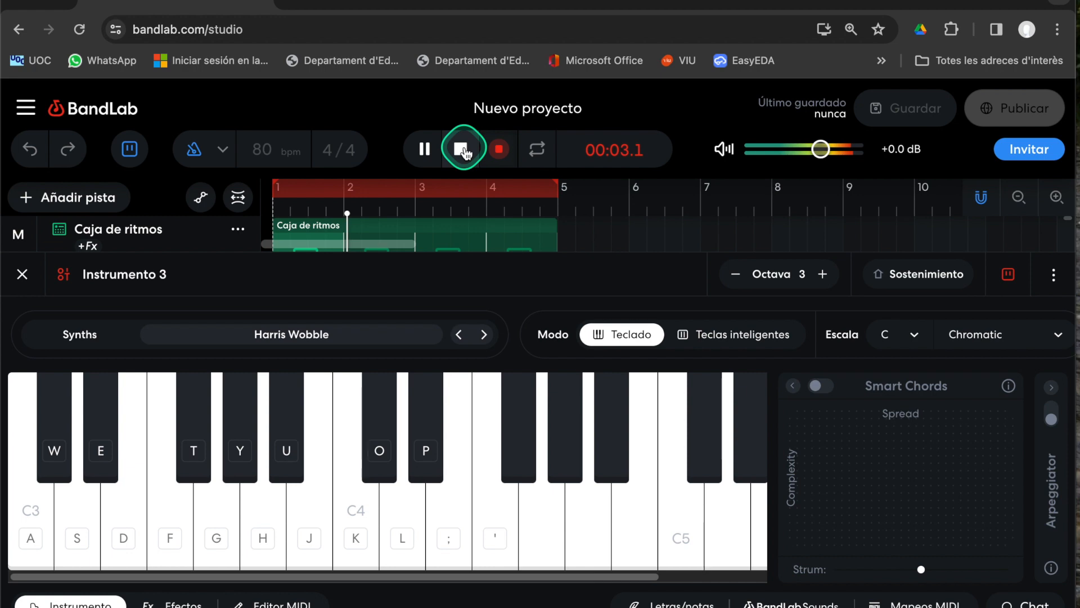
{"action": "left_click", "coordinate": [461, 150]}
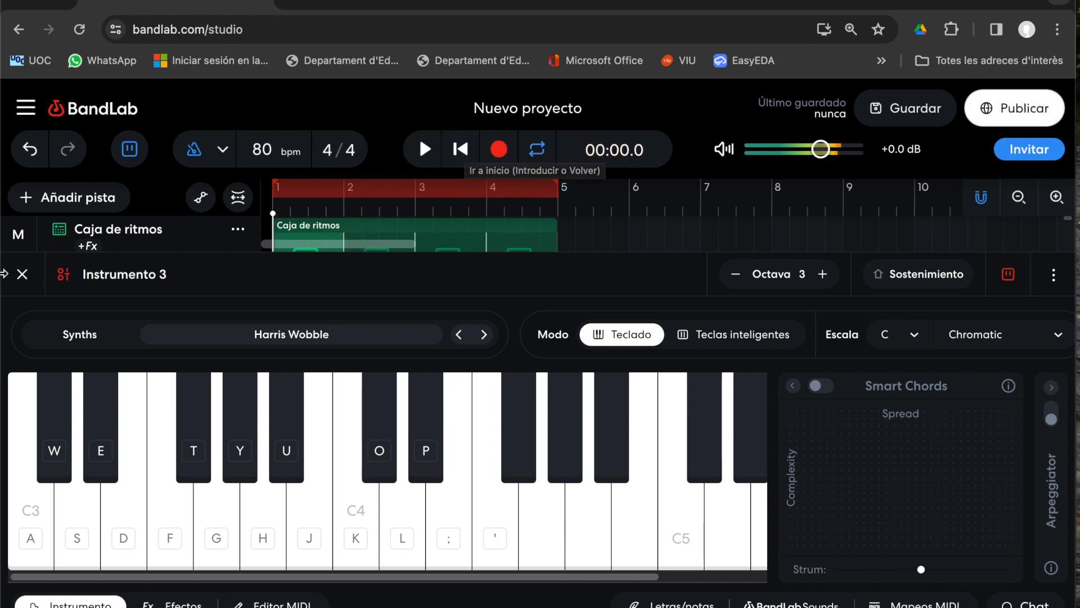
Open the recorded melody region in the MIDI editor, quantize all its notes to 1/8 and play the loop
{"action": "left_click", "coordinate": [22, 276]}
{"action": "left_click", "coordinate": [401, 484]}
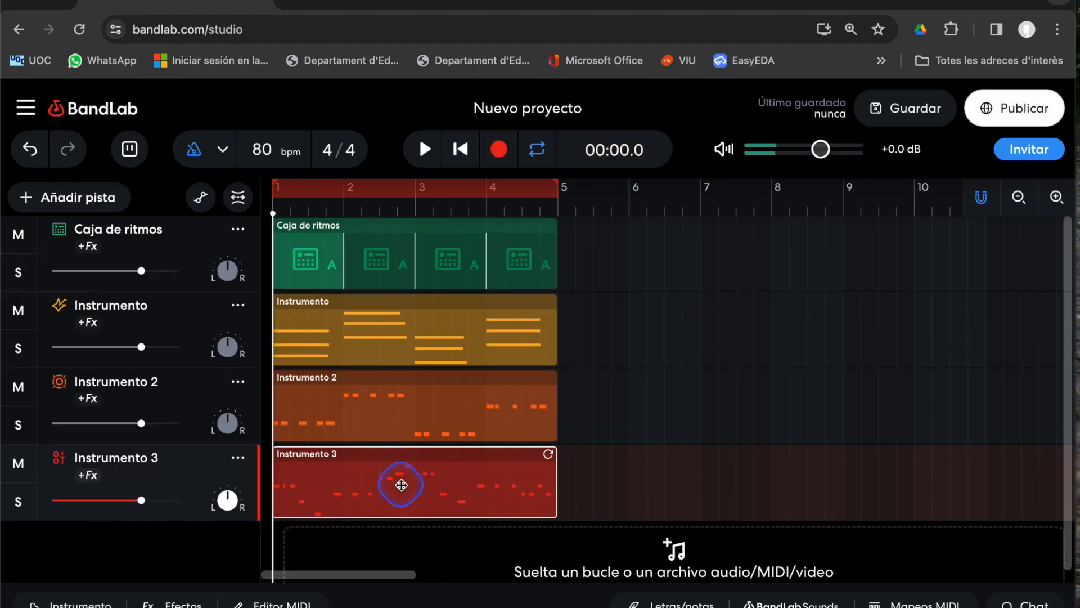
{"action": "double_click", "coordinate": [400, 480]}
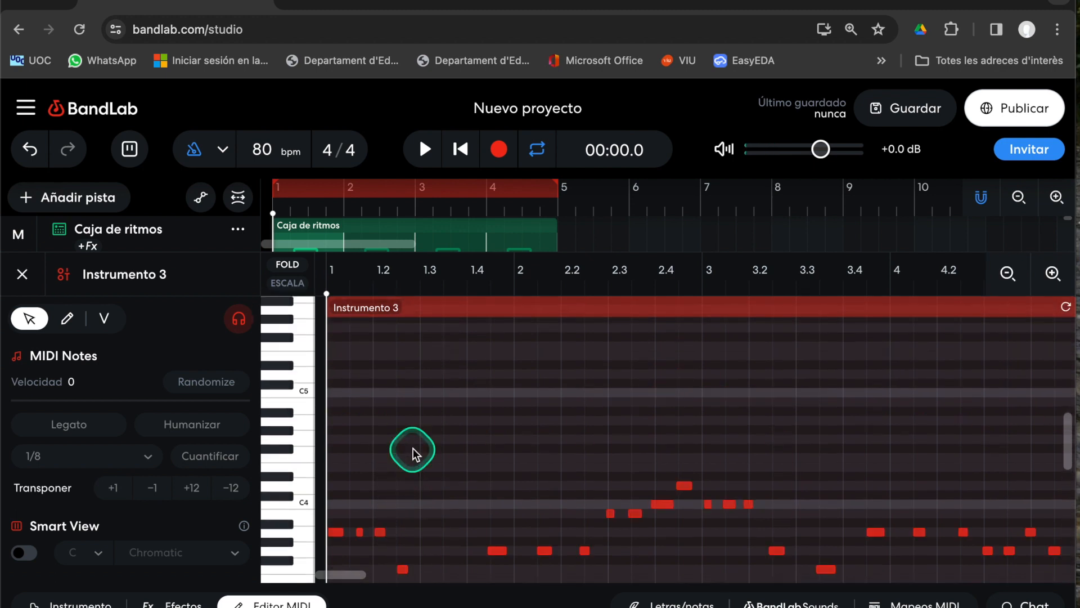
{"action": "key", "text": "super+a"}
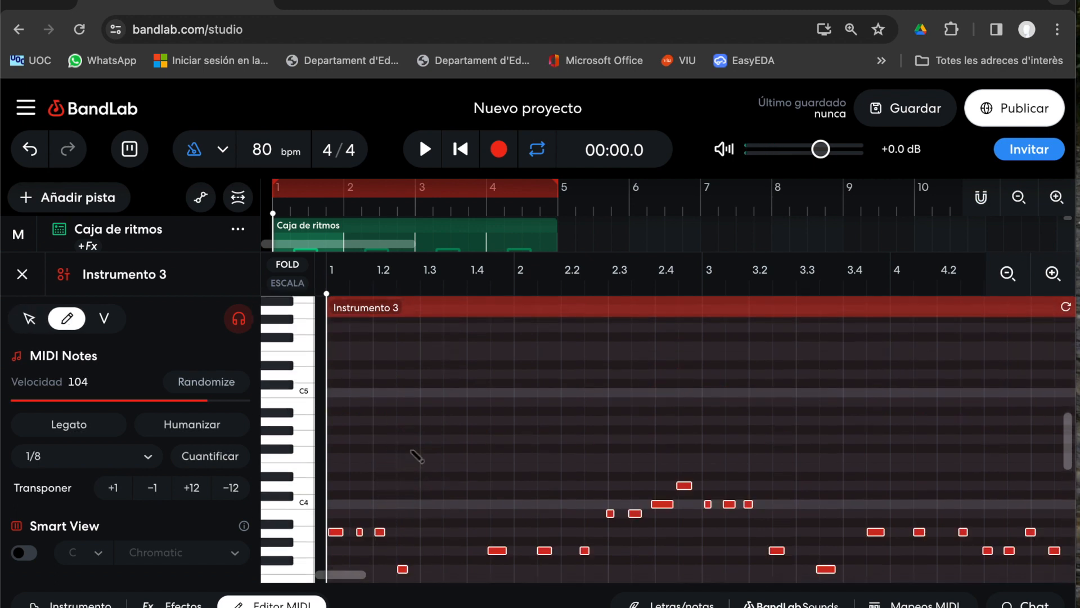
{"action": "left_click", "coordinate": [228, 465]}
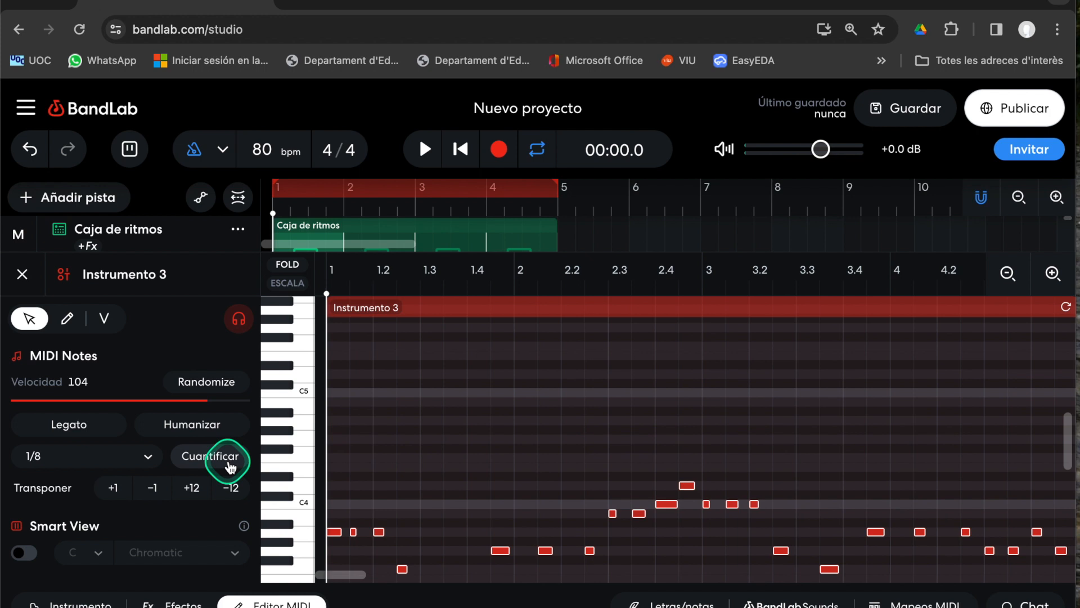
{"action": "left_click", "coordinate": [424, 149]}
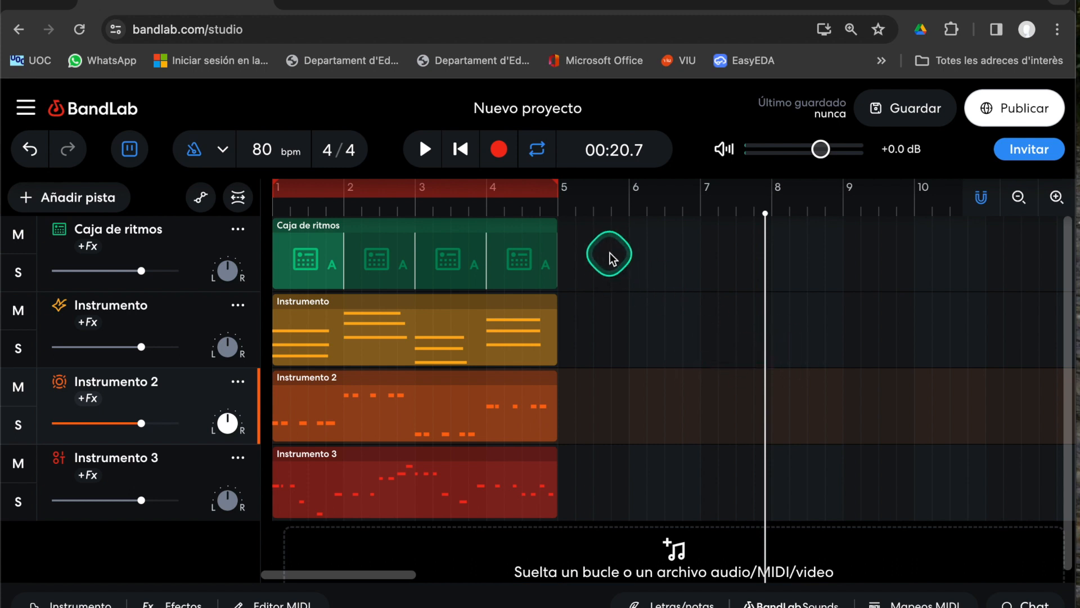
Extend the cycle range to eight bars and loop the regions of all four tracks up to the start of bar 9
{"action": "left_click", "coordinate": [557, 185]}
{"action": "left_click_drag", "start_coordinate": [557, 186], "coordinate": [849, 199]}
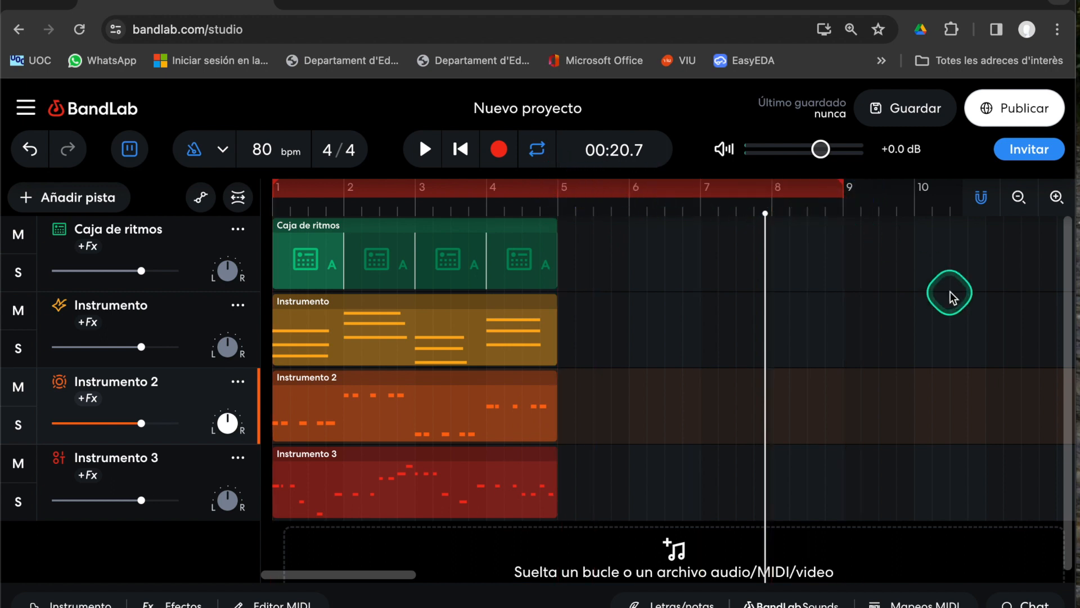
{"action": "left_click", "coordinate": [950, 293]}
{"action": "left_click_drag", "start_coordinate": [609, 264], "coordinate": [640, 481]}
{"action": "left_click", "coordinate": [549, 251]}
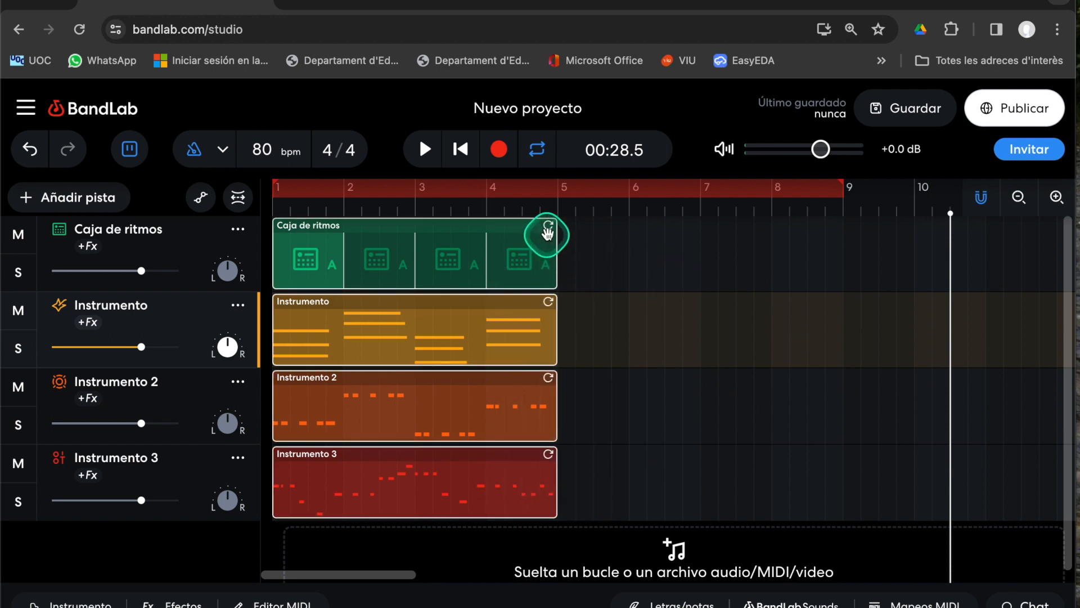
{"action": "left_click_drag", "start_coordinate": [549, 231], "coordinate": [838, 244]}
{"action": "left_click", "coordinate": [923, 336]}
{"action": "left_click", "coordinate": [933, 335]}
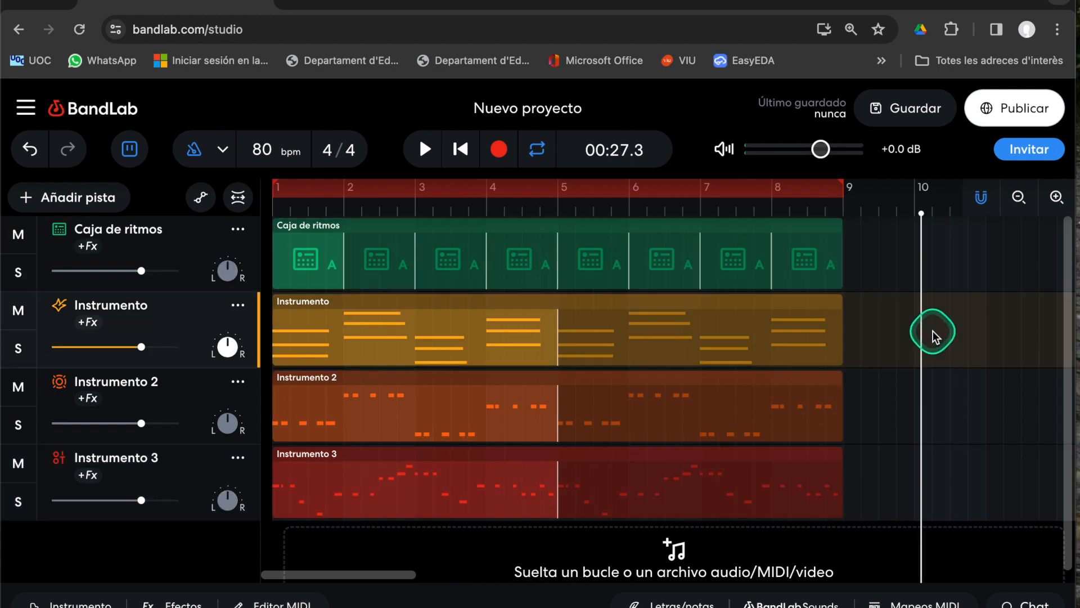
Turn off the metronome and set the project tempo to 120 bpm
{"action": "left_click", "coordinate": [195, 160]}
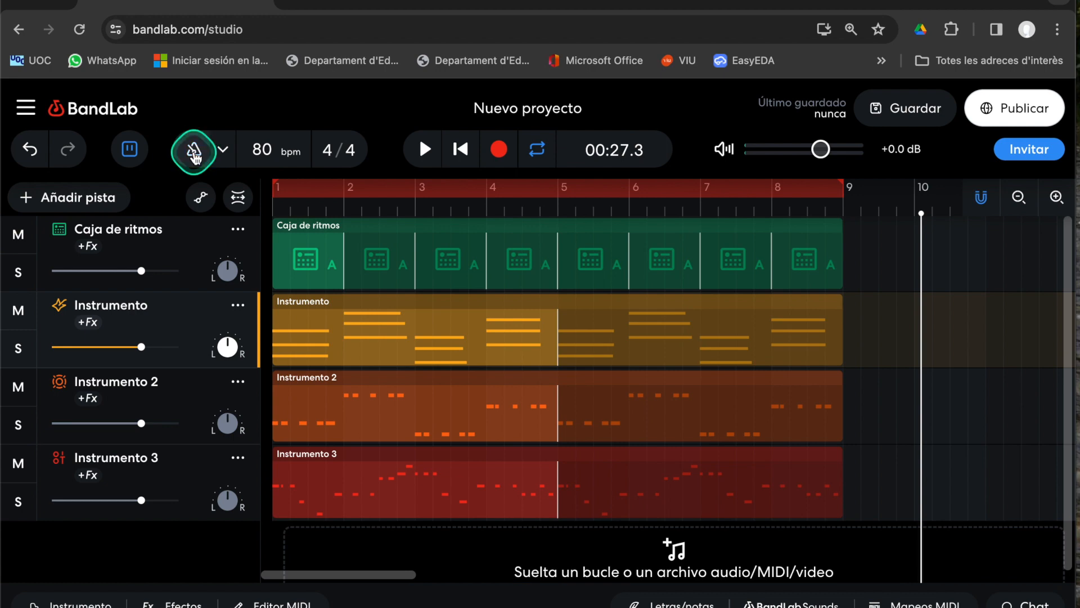
{"action": "left_click", "coordinate": [960, 388]}
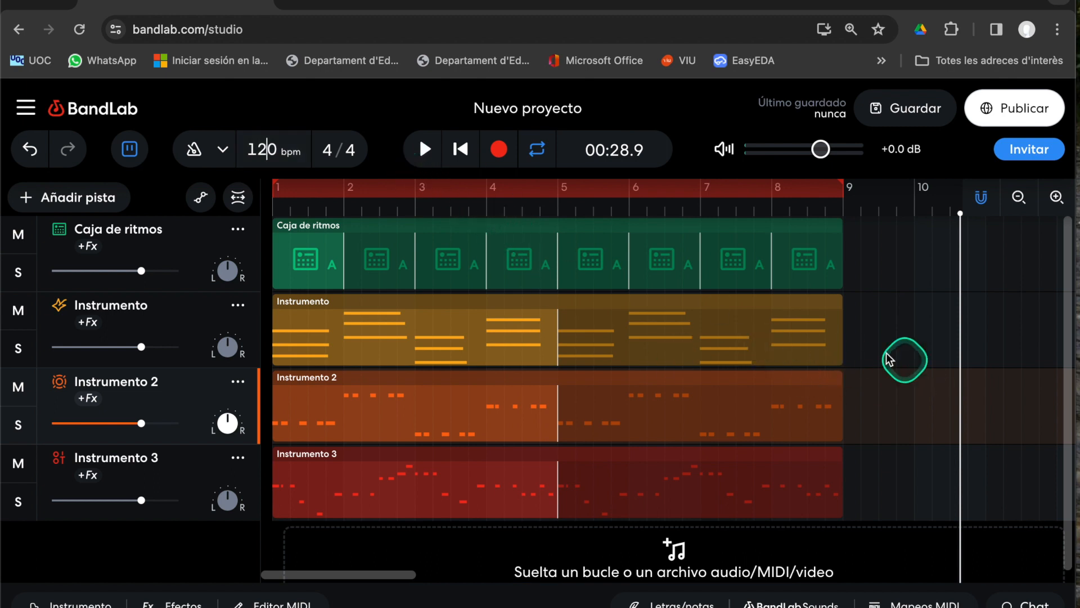
Play the eight-bar song from the start to check it, and stop playback at its end
{"action": "left_click", "coordinate": [423, 150]}
{"action": "left_click", "coordinate": [423, 151]}
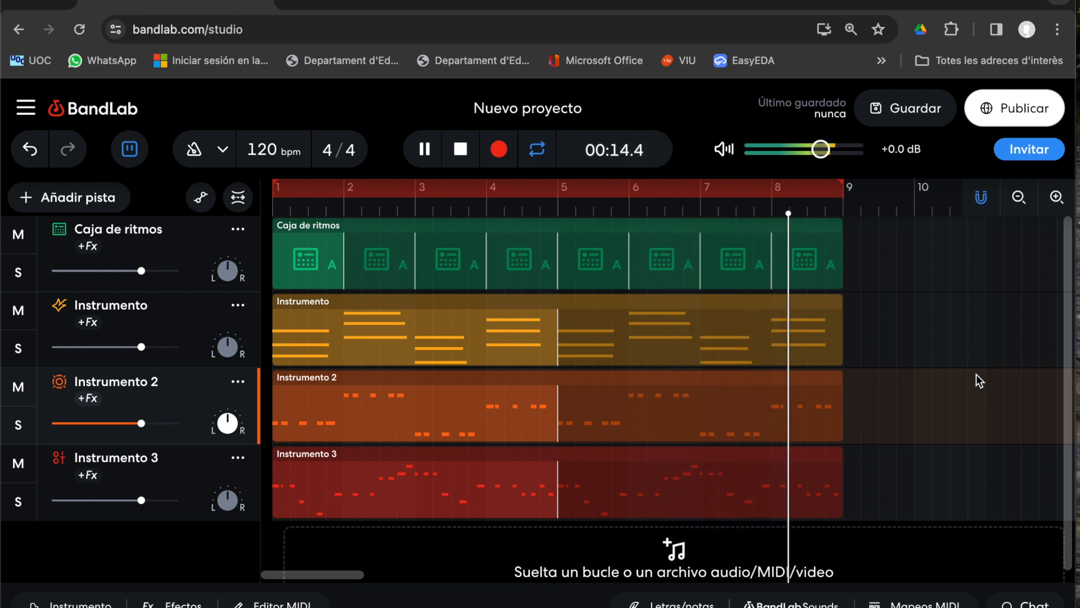
{"action": "left_click", "coordinate": [456, 151]}
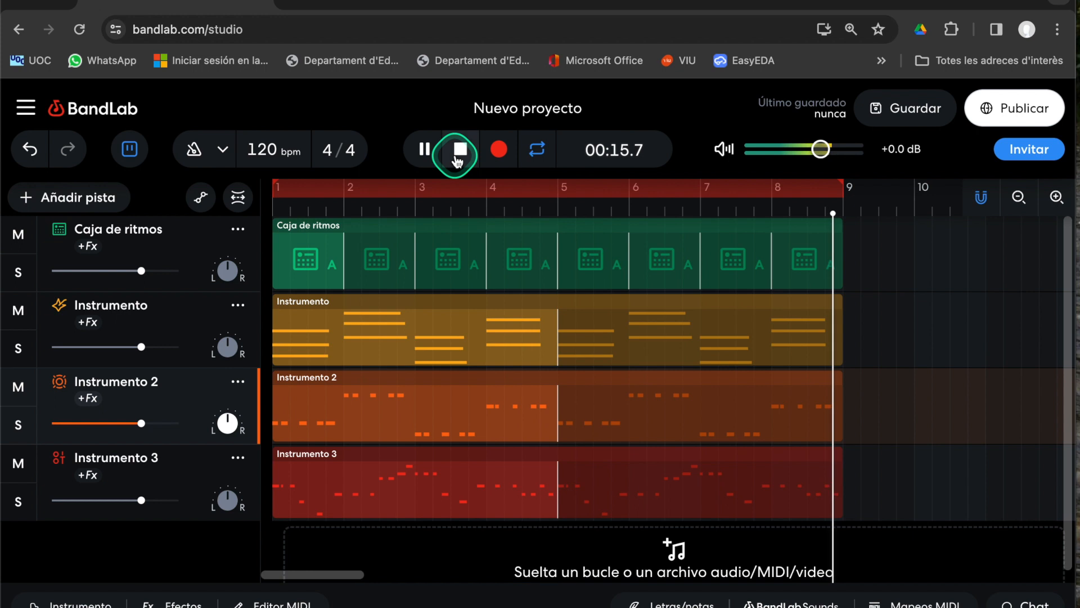
{"action": "left_click", "coordinate": [458, 155]}
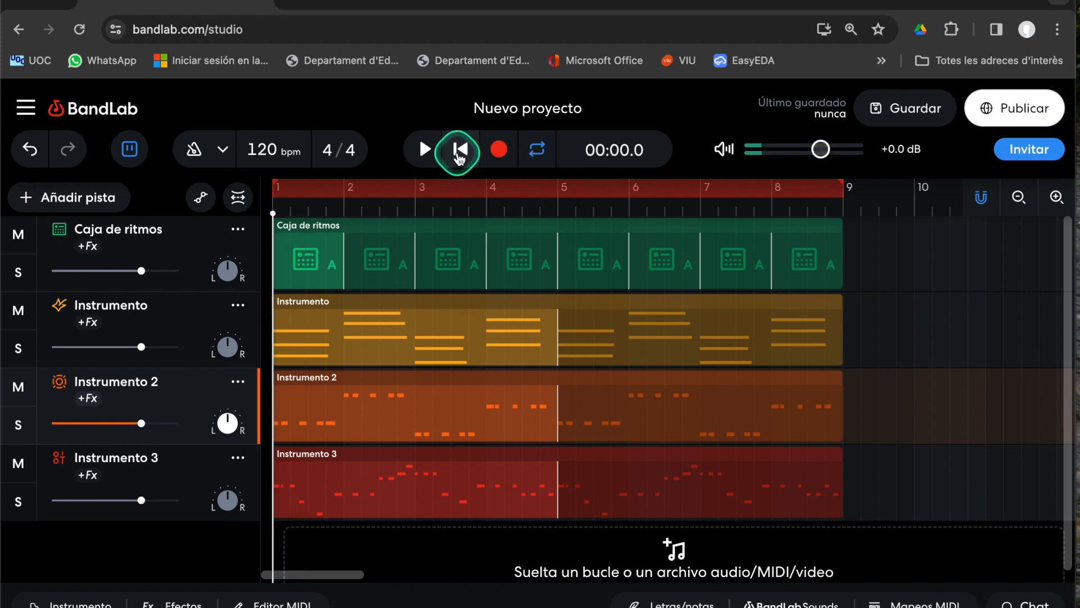
Rename the project "takeonme" and save it
{"action": "left_click", "coordinate": [600, 103]}
{"action": "left_click_drag", "start_coordinate": [545, 103], "coordinate": [463, 103]}
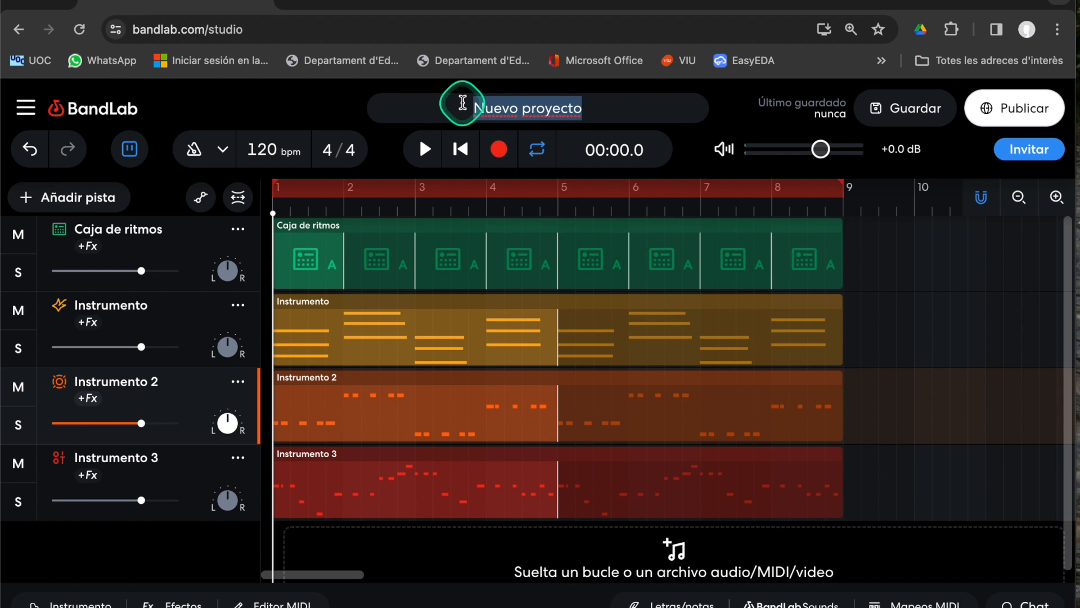
{"action": "key", "text": "BackSpace"}
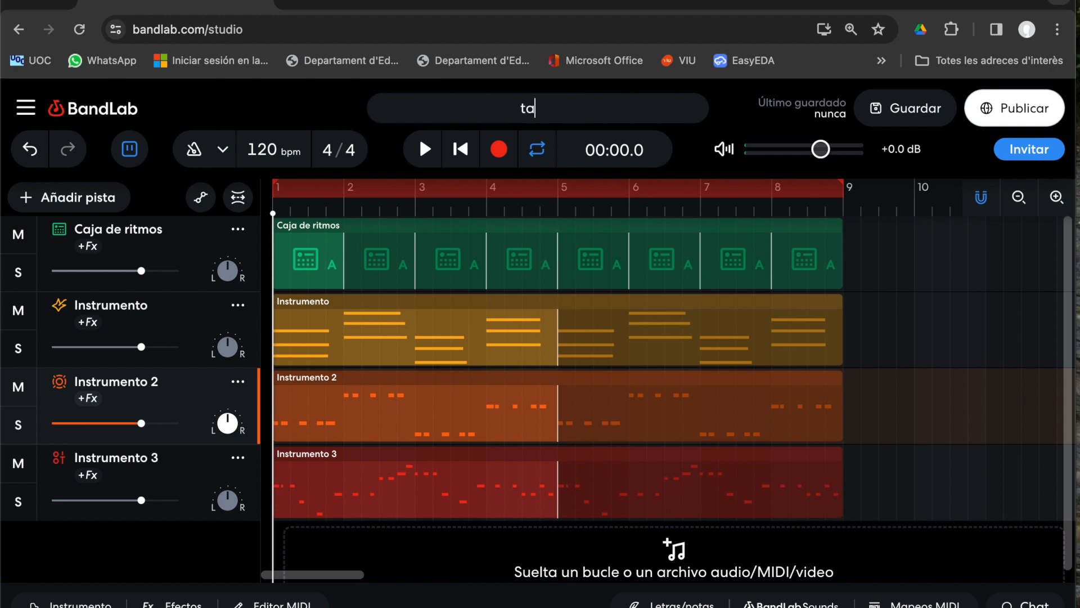
{"action": "type", "text": "takeon"}
{"action": "left_click", "coordinate": [494, 87]}
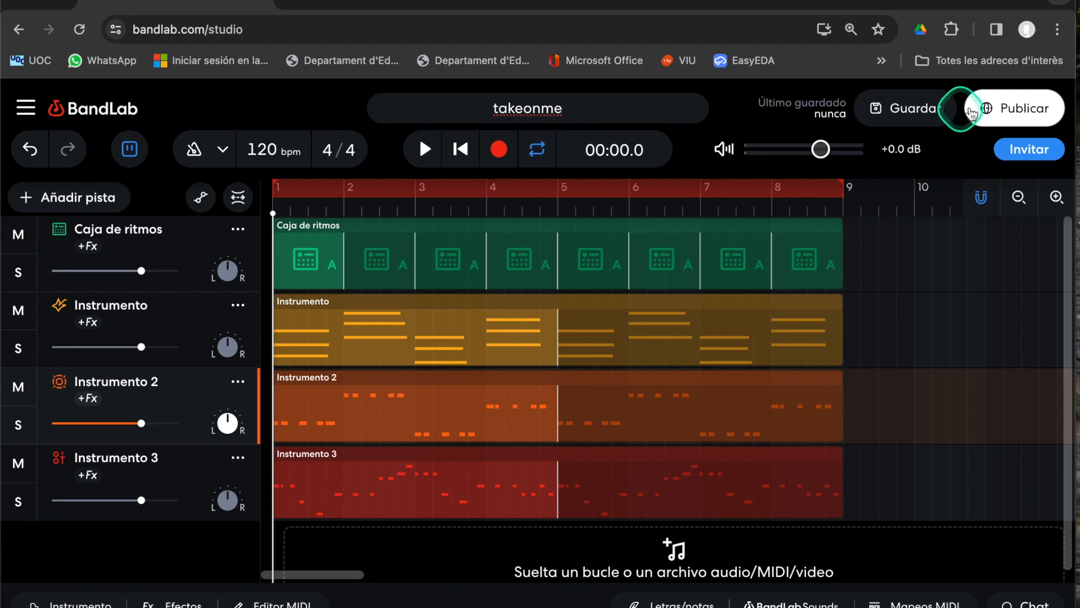
{"action": "left_click", "coordinate": [933, 110]}
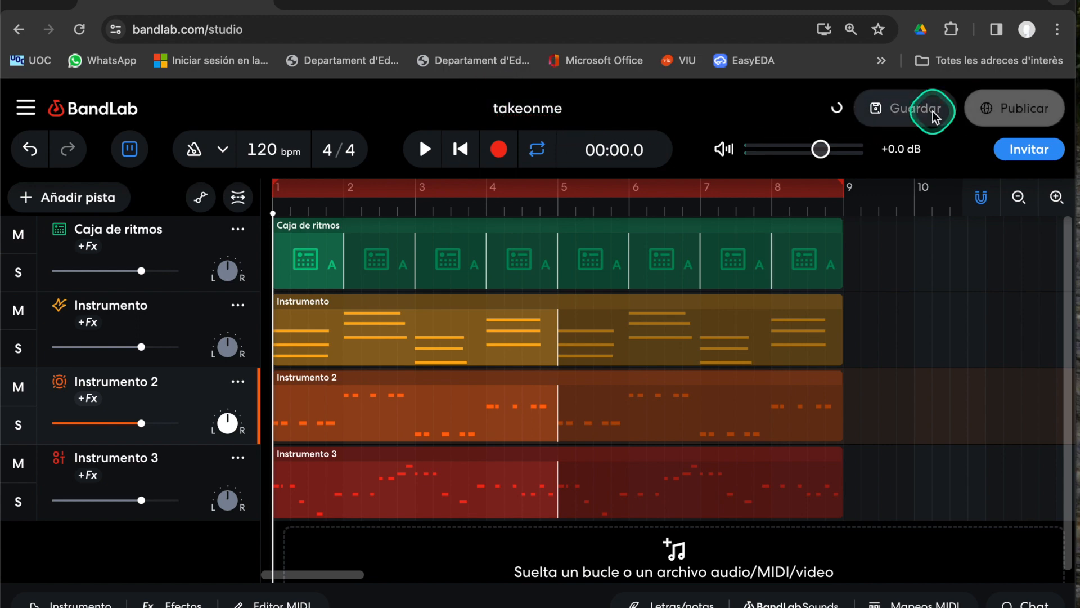